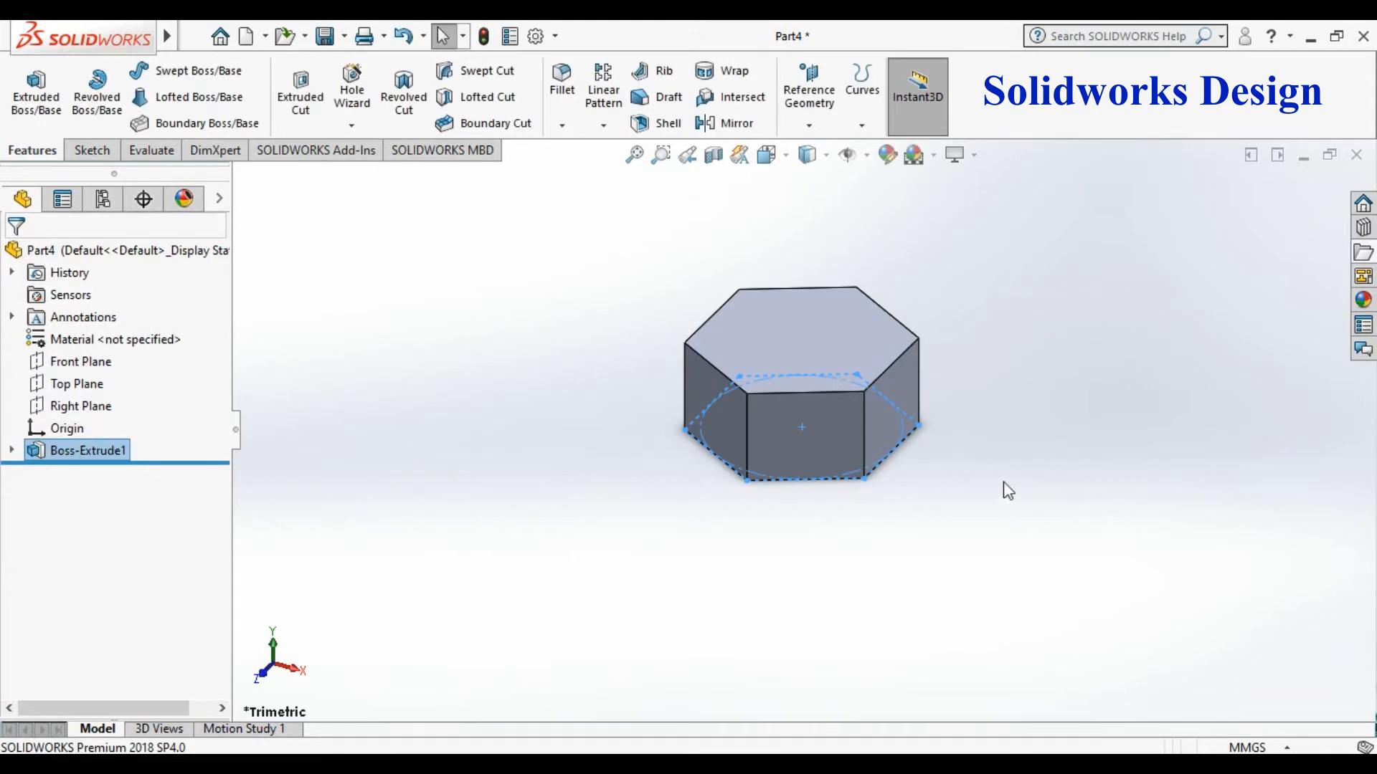
Rotate the view to expose the underside of the hexagonal bolt head
{"action": "right_click", "coordinate": [1115, 323]}
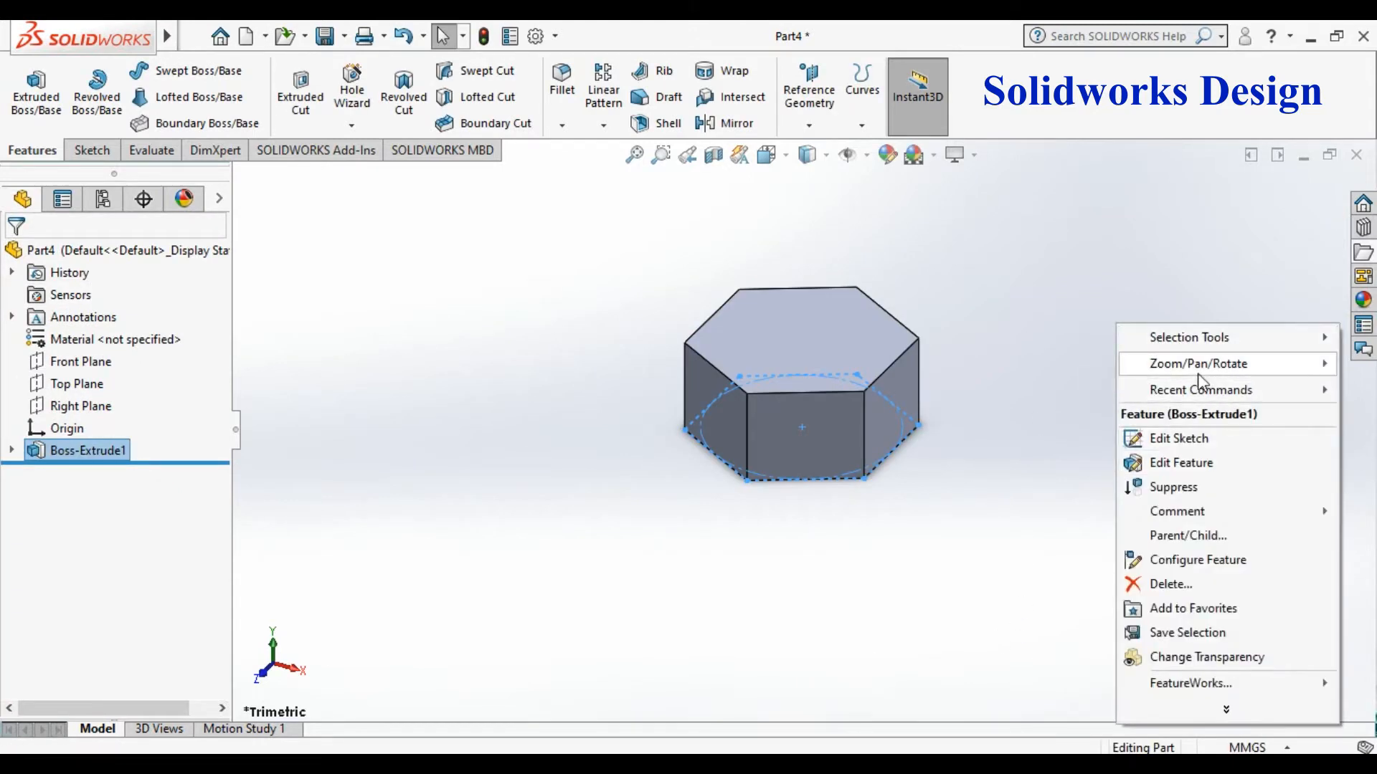
{"action": "mouse_move", "coordinate": [1205, 365]}
{"action": "left_click", "coordinate": [965, 461]}
{"action": "left_click_drag", "start_coordinate": [962, 540], "coordinate": [890, 495]}
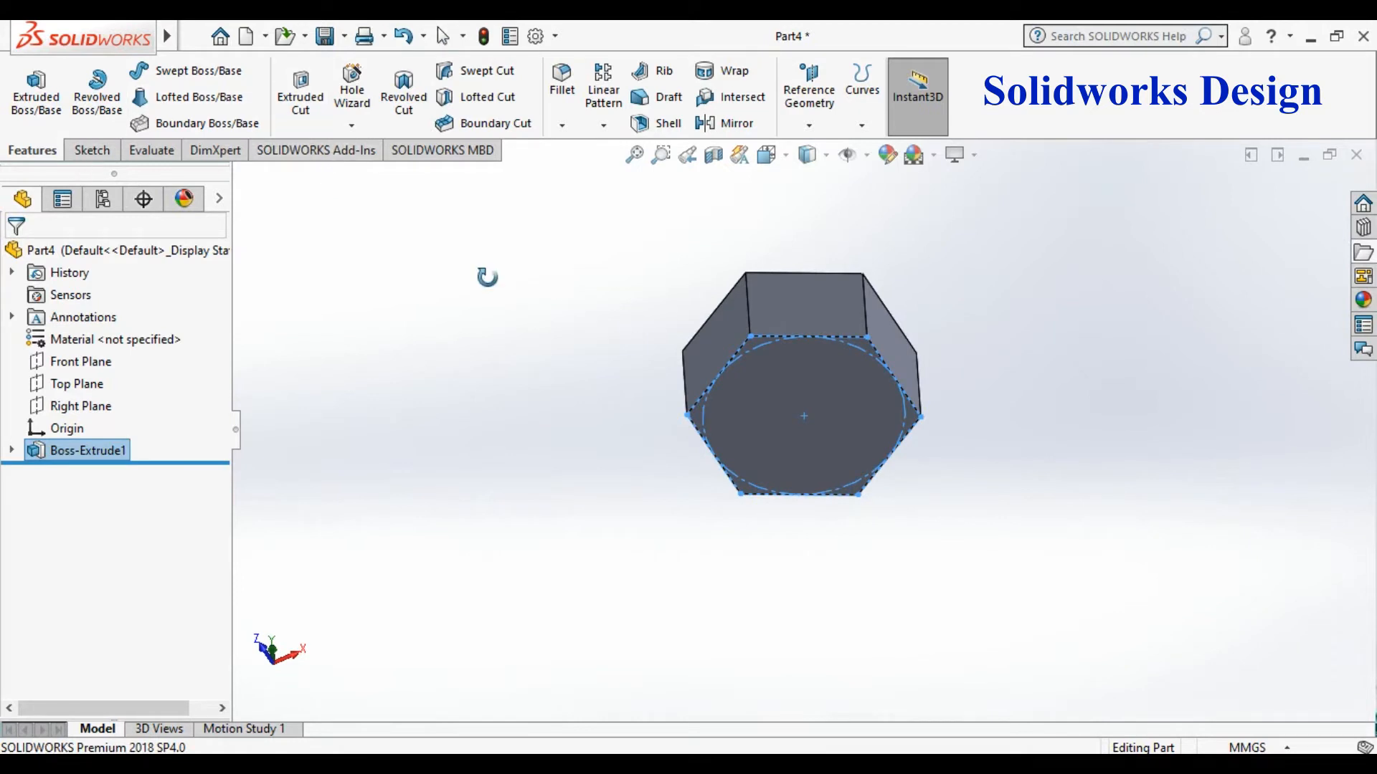
{"action": "right_click", "coordinate": [887, 426]}
{"action": "left_click", "coordinate": [924, 440]}
{"action": "left_click", "coordinate": [900, 419]}
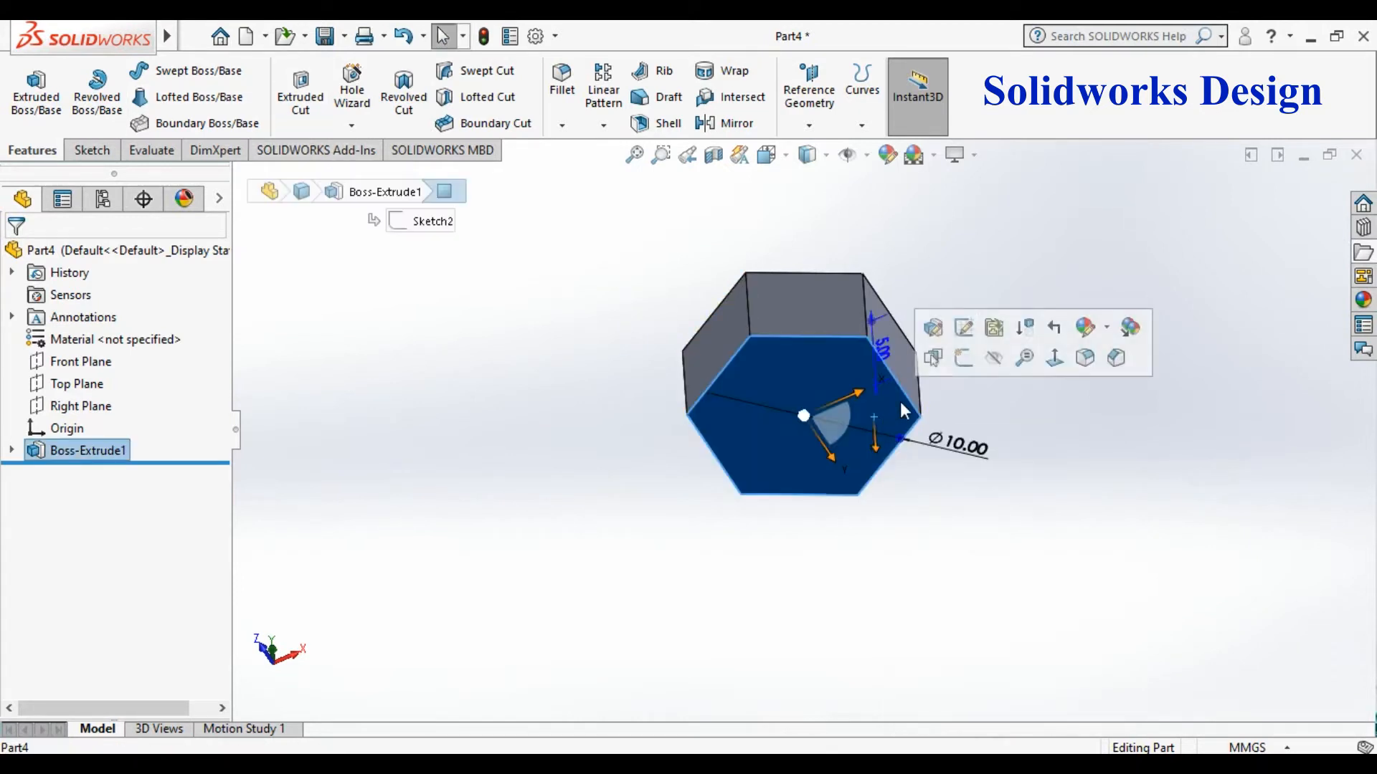
{"action": "left_click", "coordinate": [963, 328]}
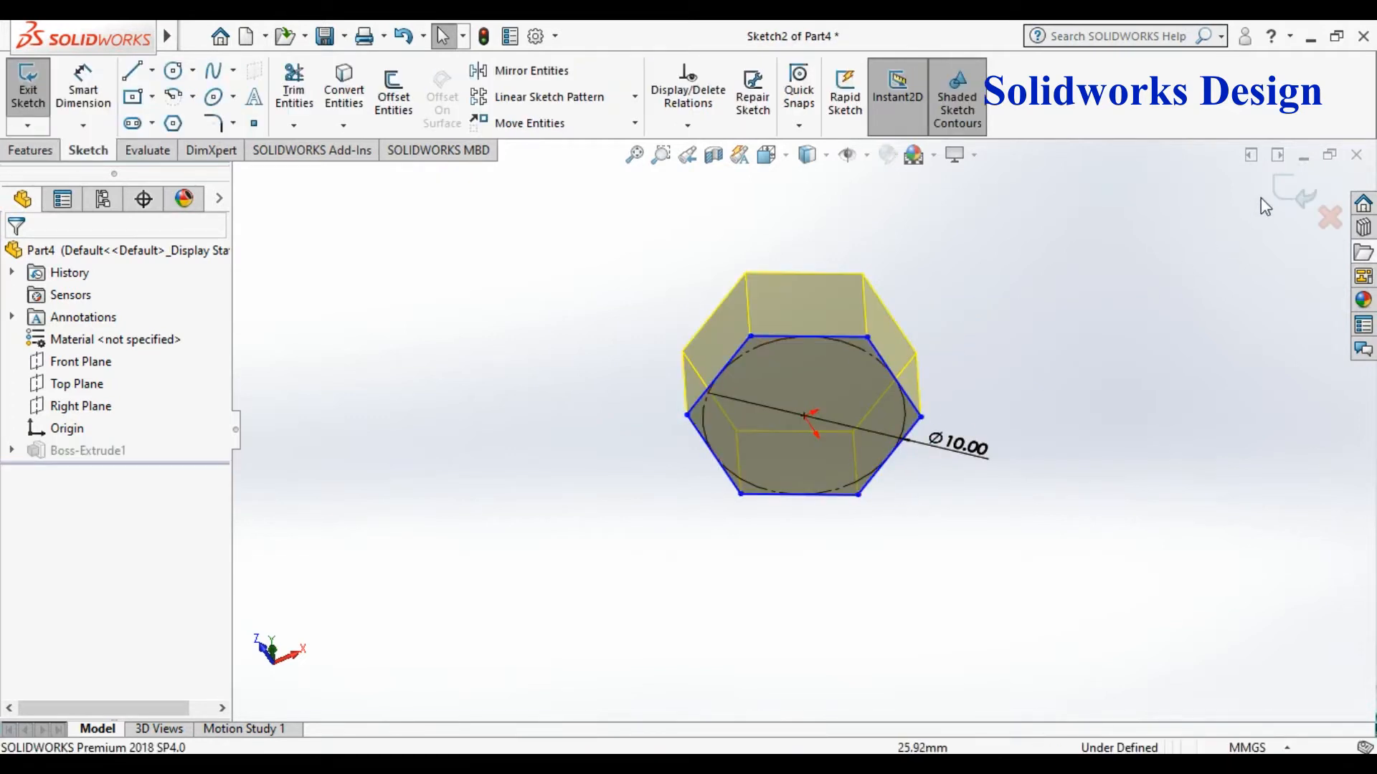
{"action": "left_click", "coordinate": [1288, 194]}
Start a sketch on the hexagonal head's bottom face and draw an origin-centred circle about 7.16 mm in diameter
{"action": "right_click", "coordinate": [885, 345]}
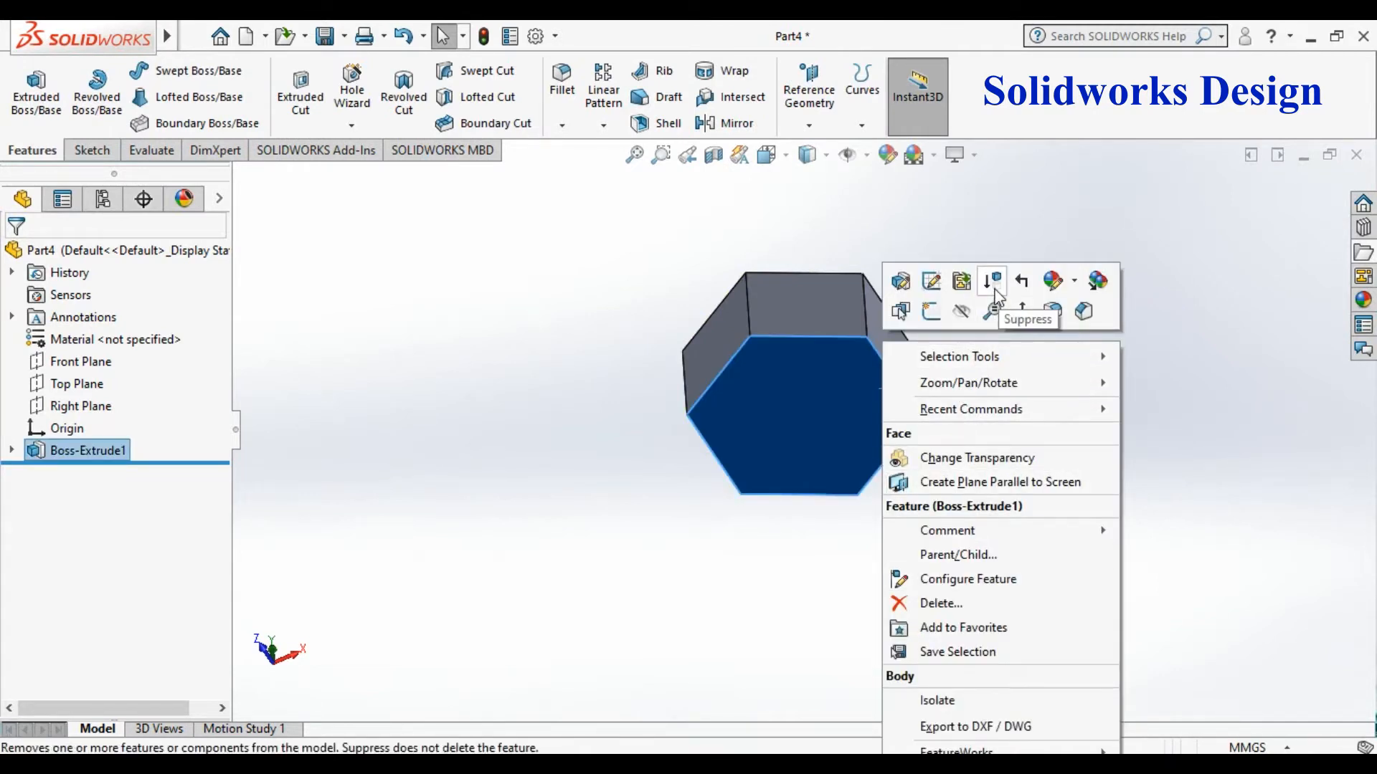
{"action": "left_click", "coordinate": [932, 312]}
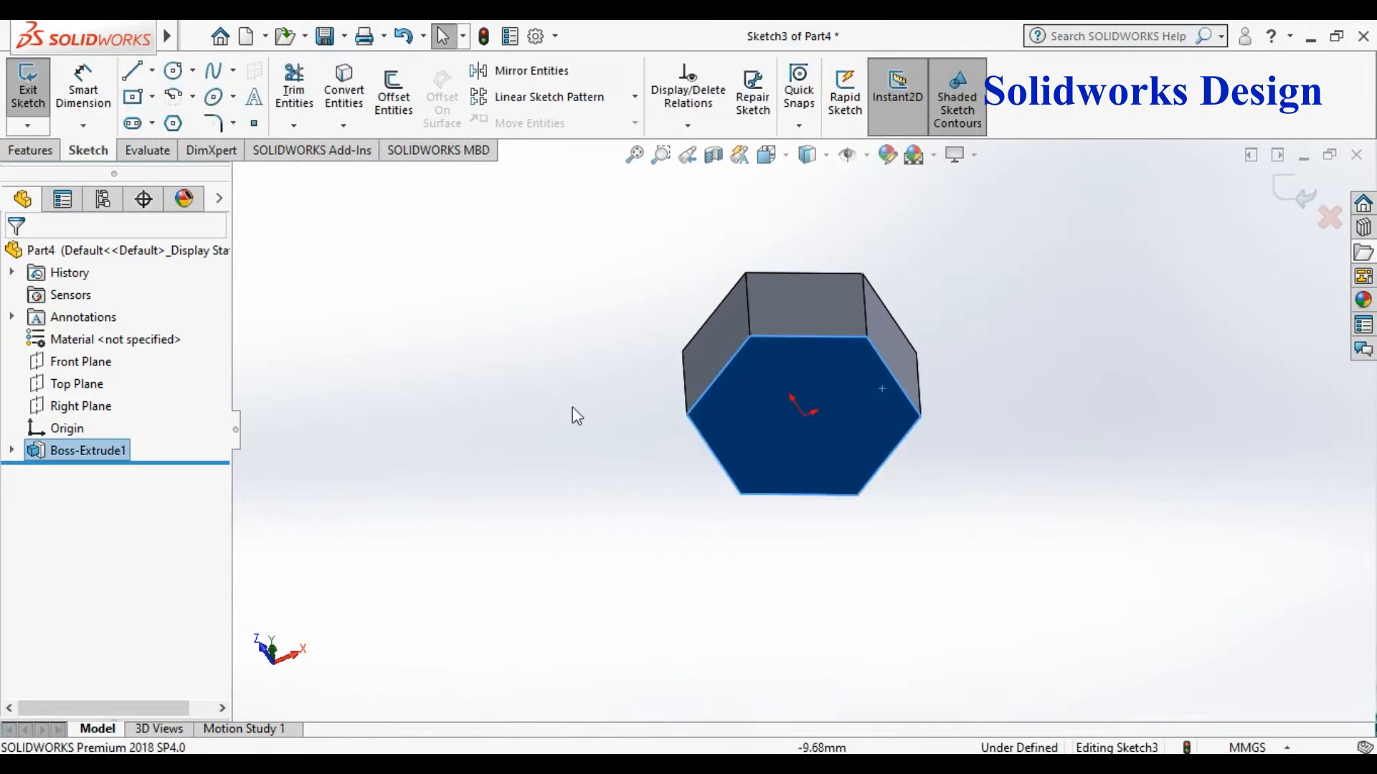
{"action": "left_click", "coordinate": [174, 71]}
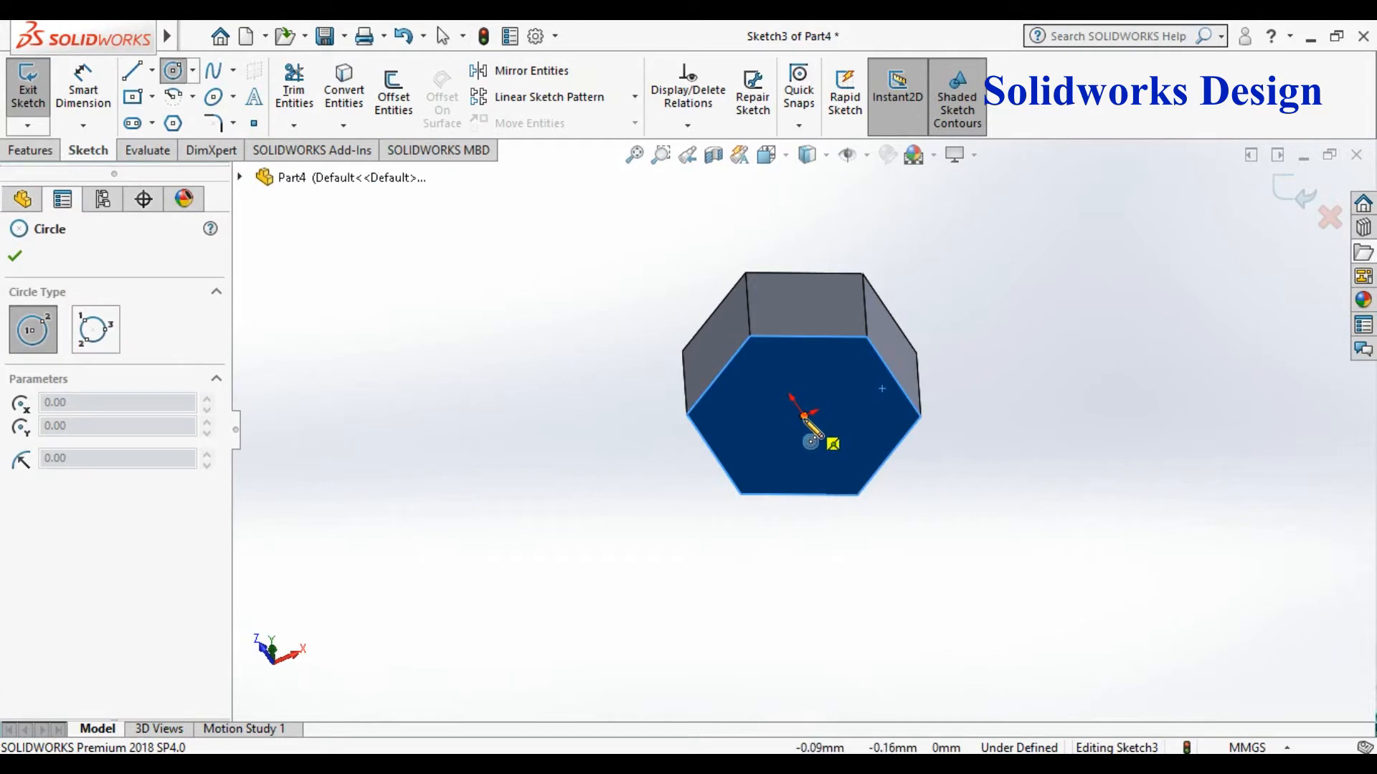
{"action": "left_click", "coordinate": [804, 416]}
{"action": "left_click", "coordinate": [838, 465]}
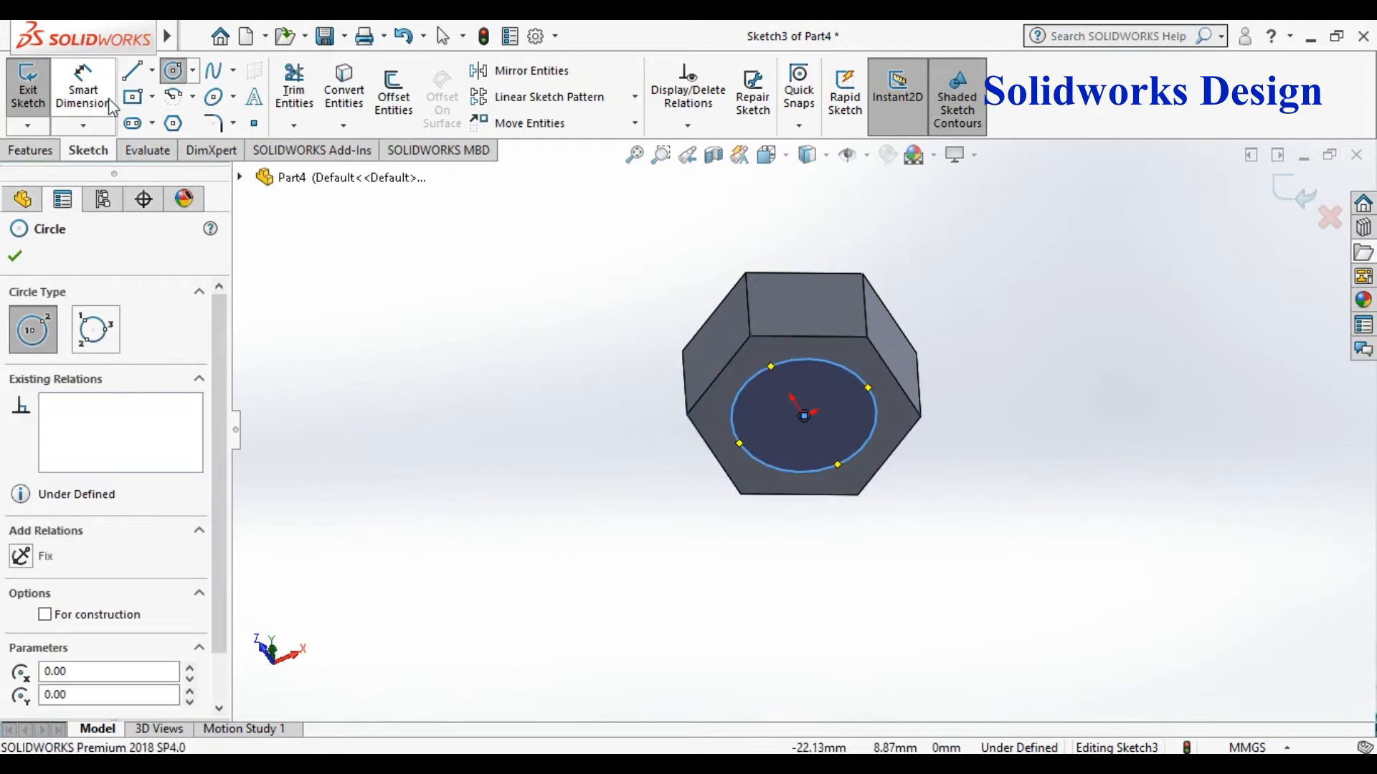
Dimension the circle's diameter as 8 mm
{"action": "left_click", "coordinate": [63, 99]}
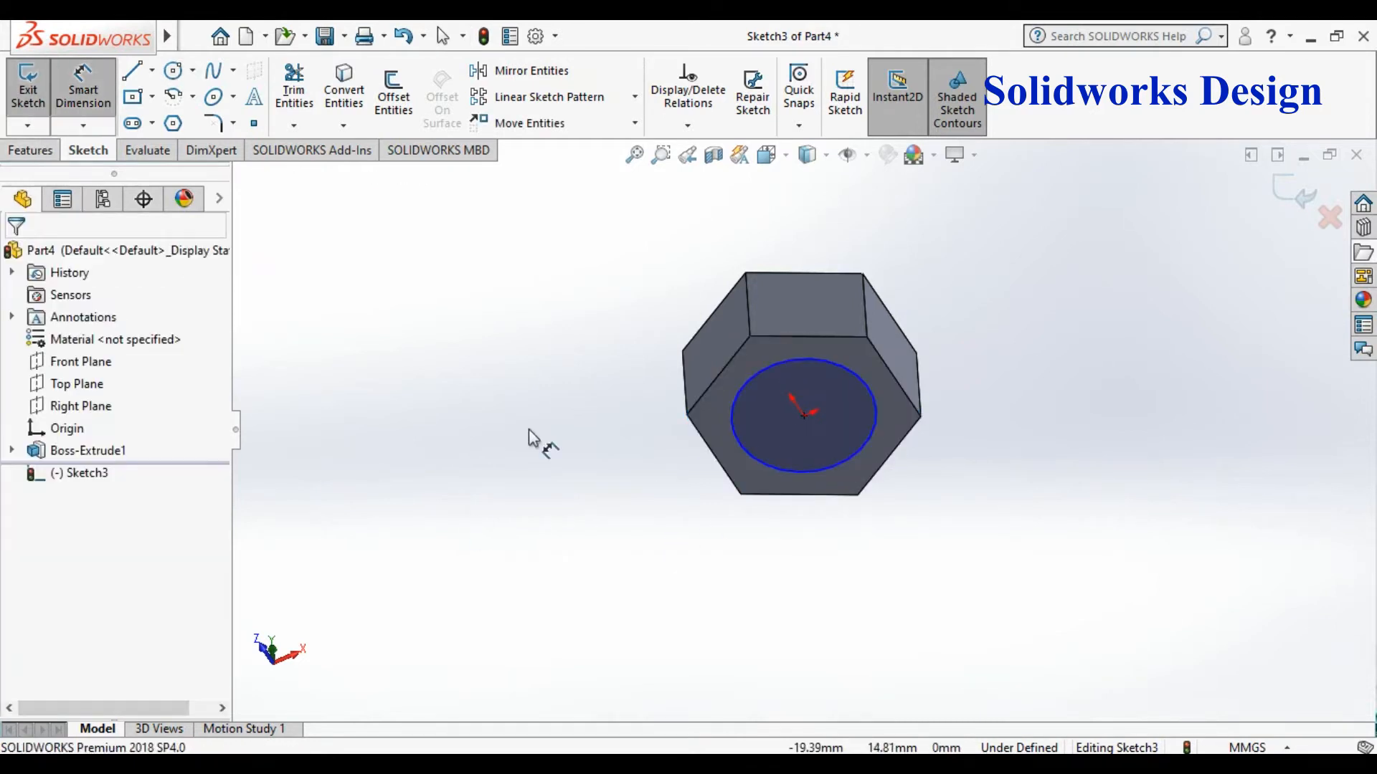
{"action": "left_click", "coordinate": [888, 406]}
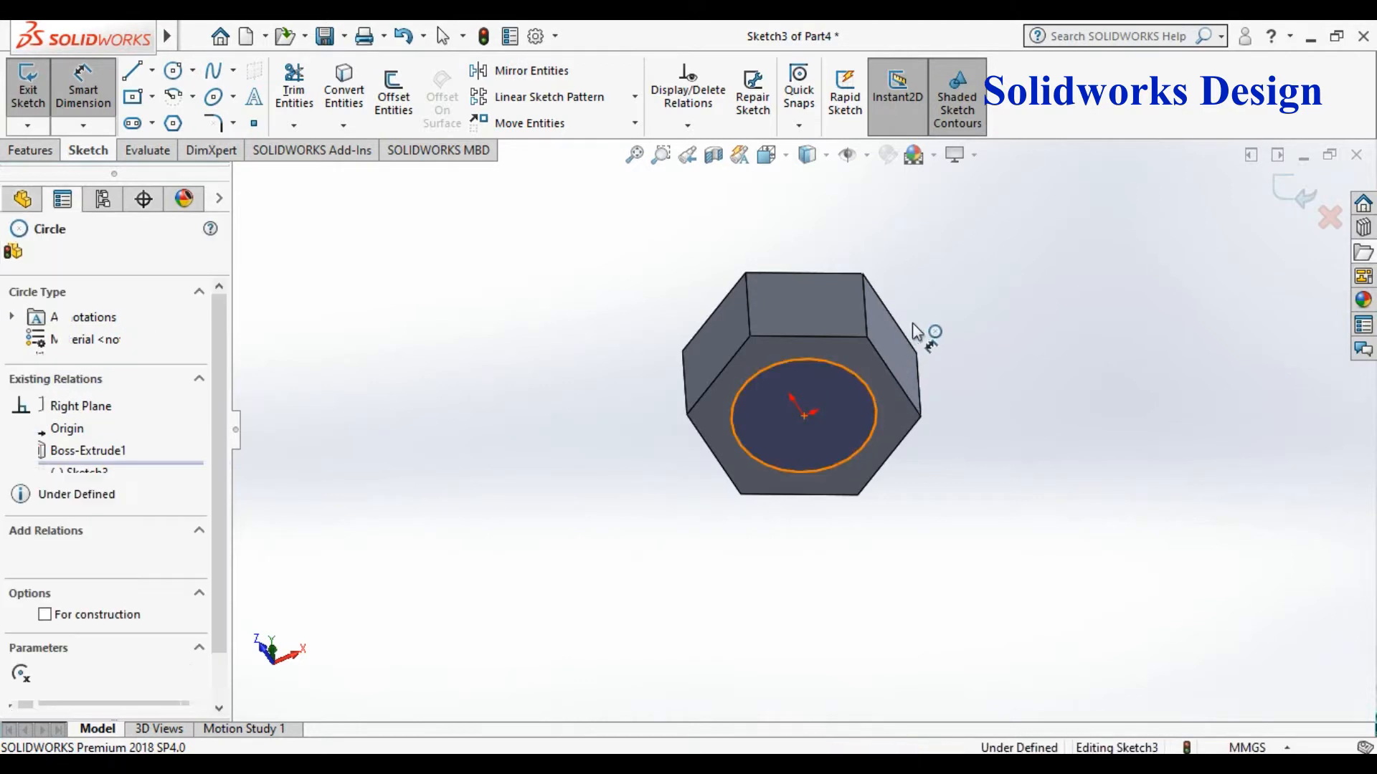
{"action": "left_click", "coordinate": [961, 305]}
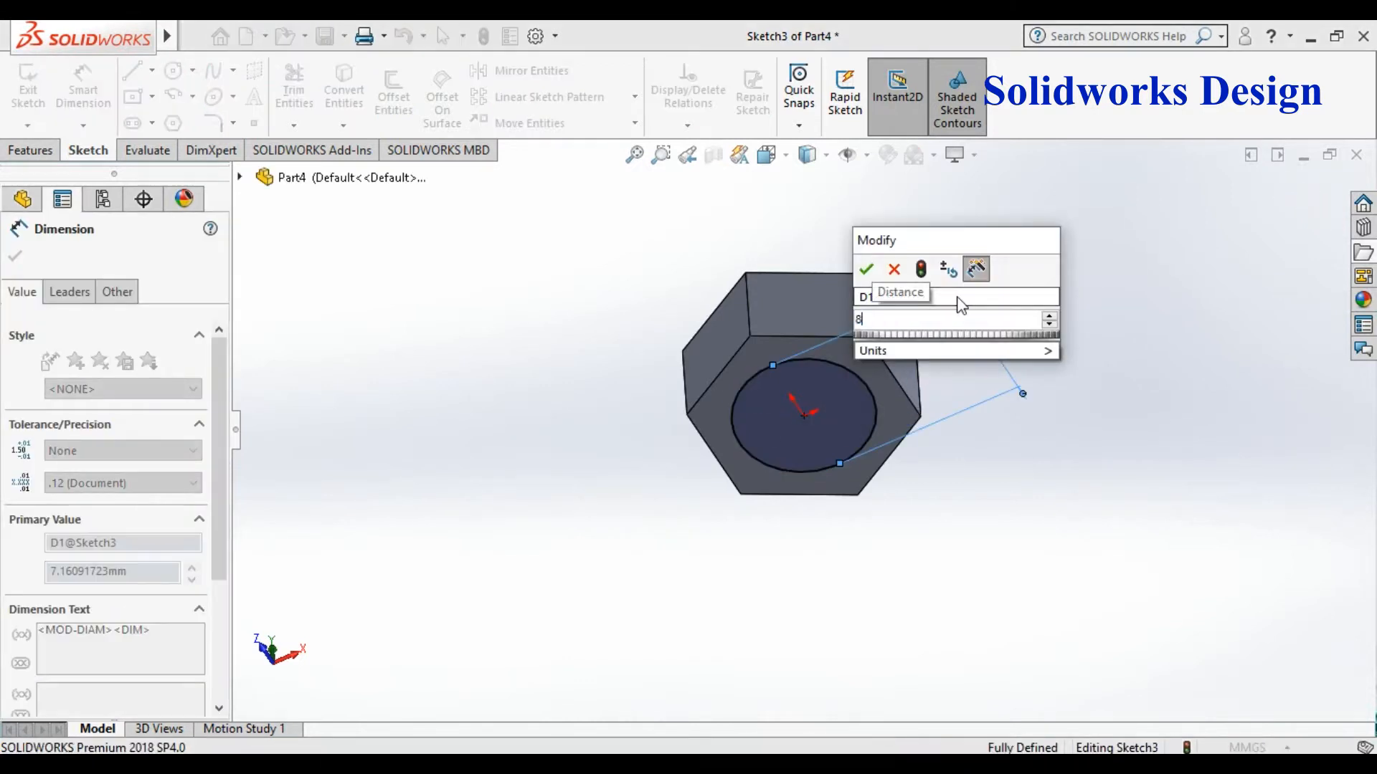
{"action": "key", "text": "Return"}
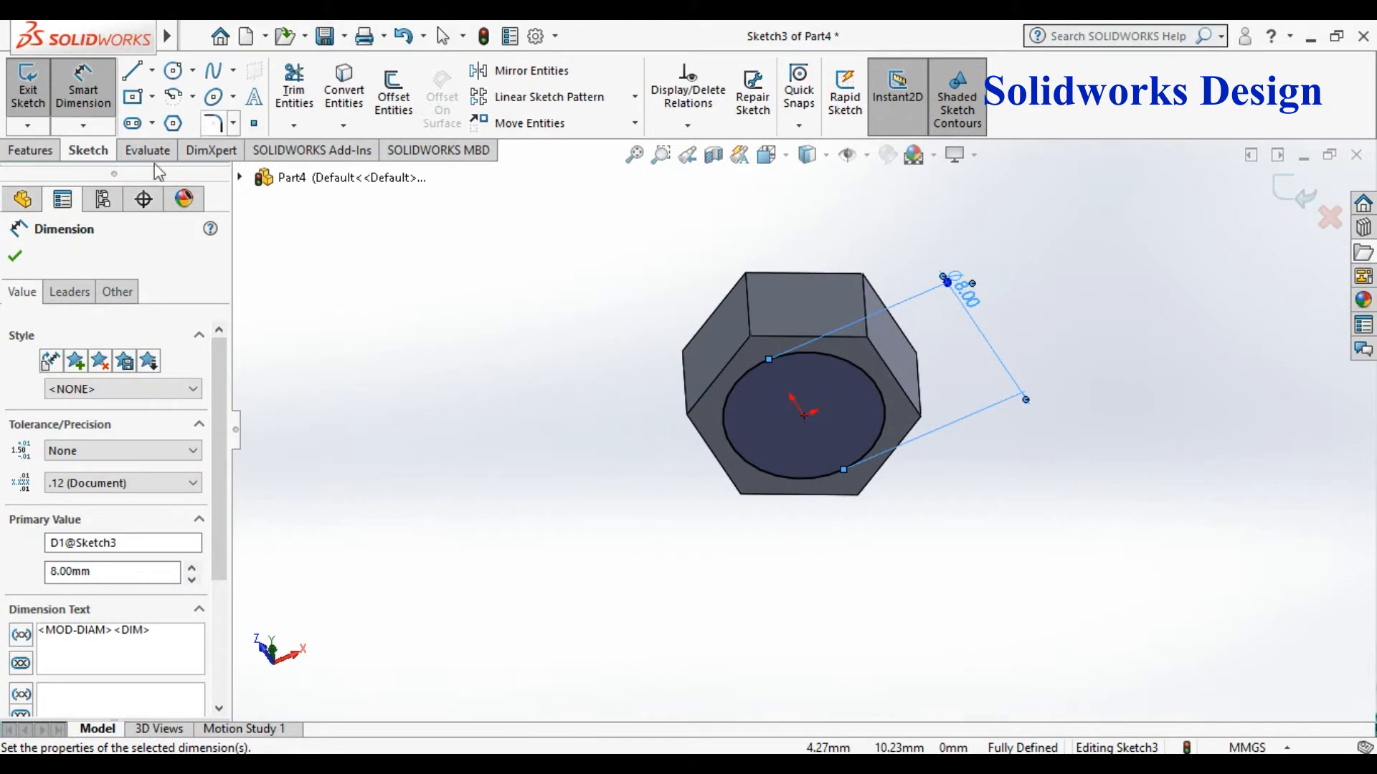
Extrude the circle as a 30 mm blind boss merged with the hexagonal head to form the bolt shank
{"action": "left_click", "coordinate": [30, 151]}
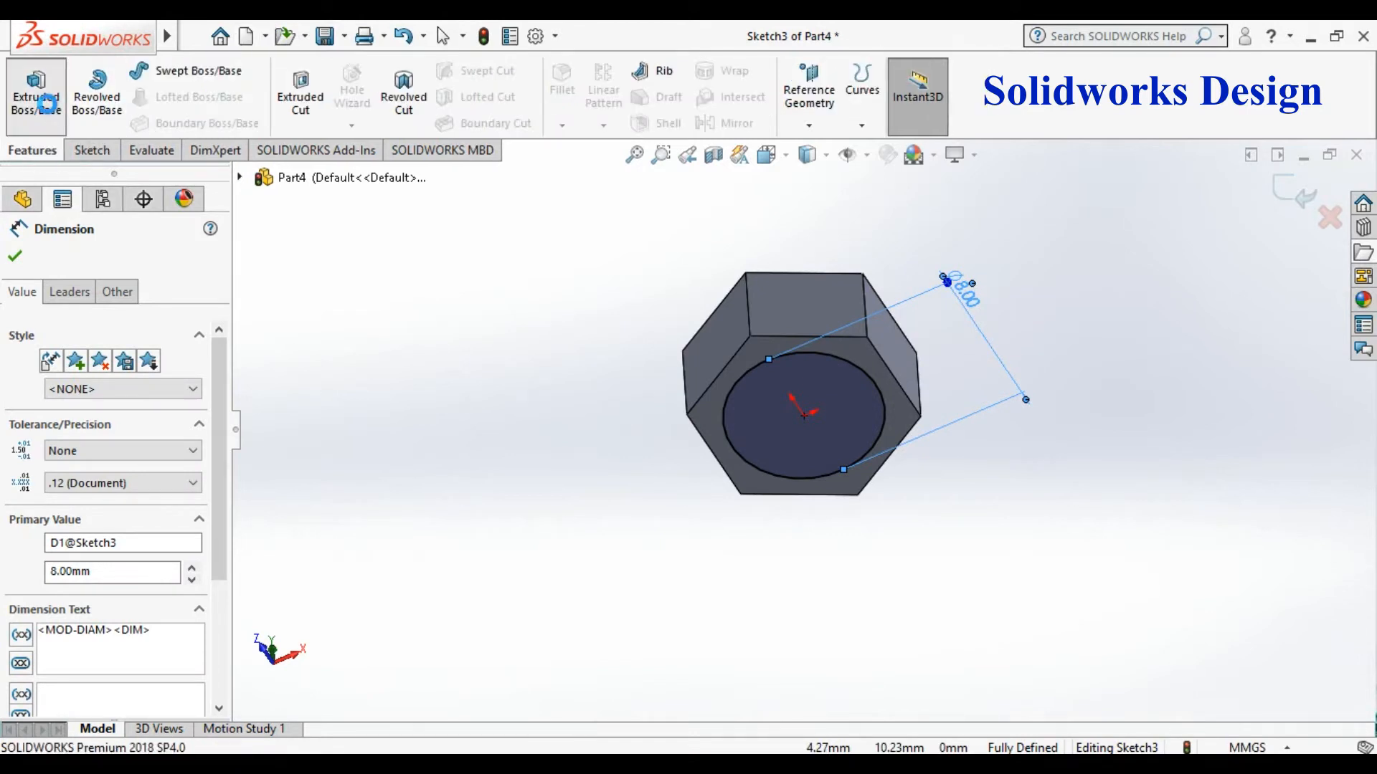
{"action": "left_click", "coordinate": [36, 97]}
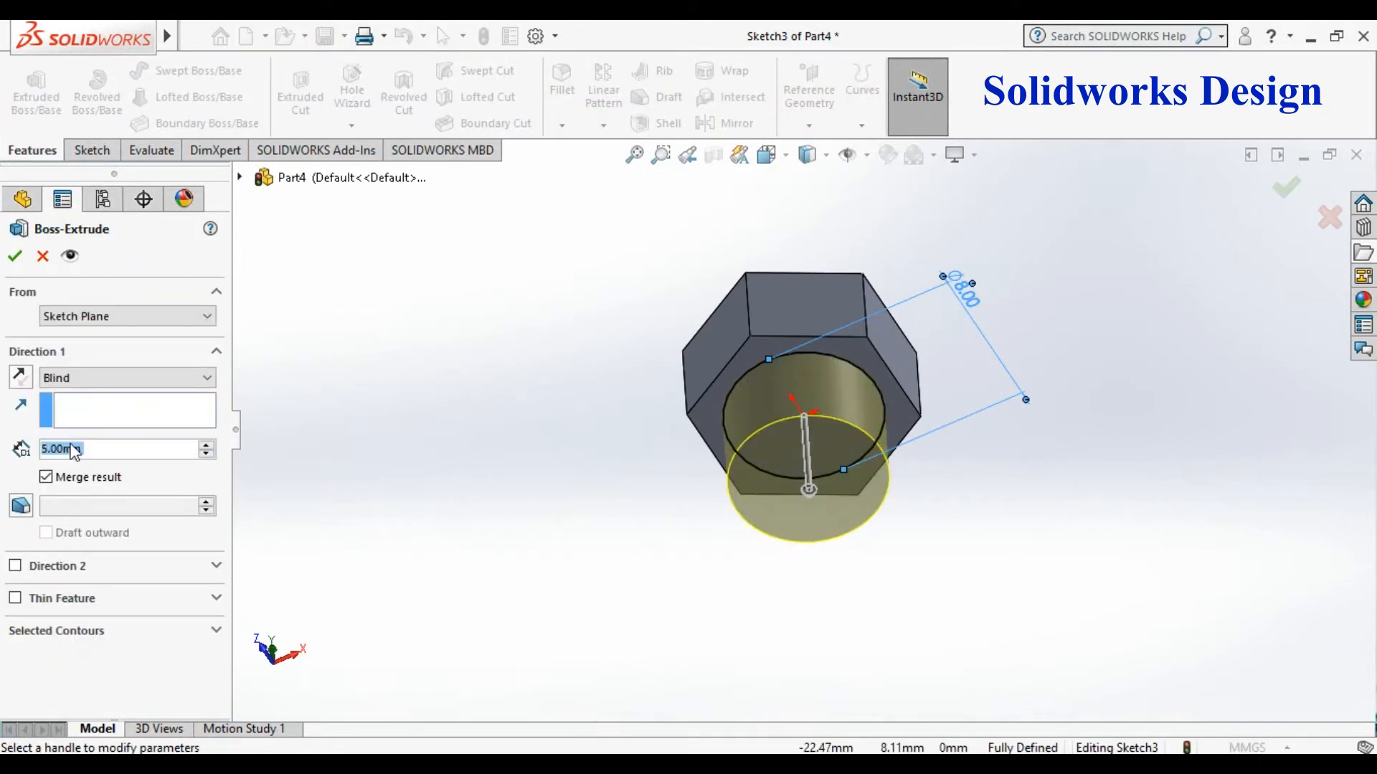
{"action": "type", "text": "20"}
{"action": "key", "text": "Return"}
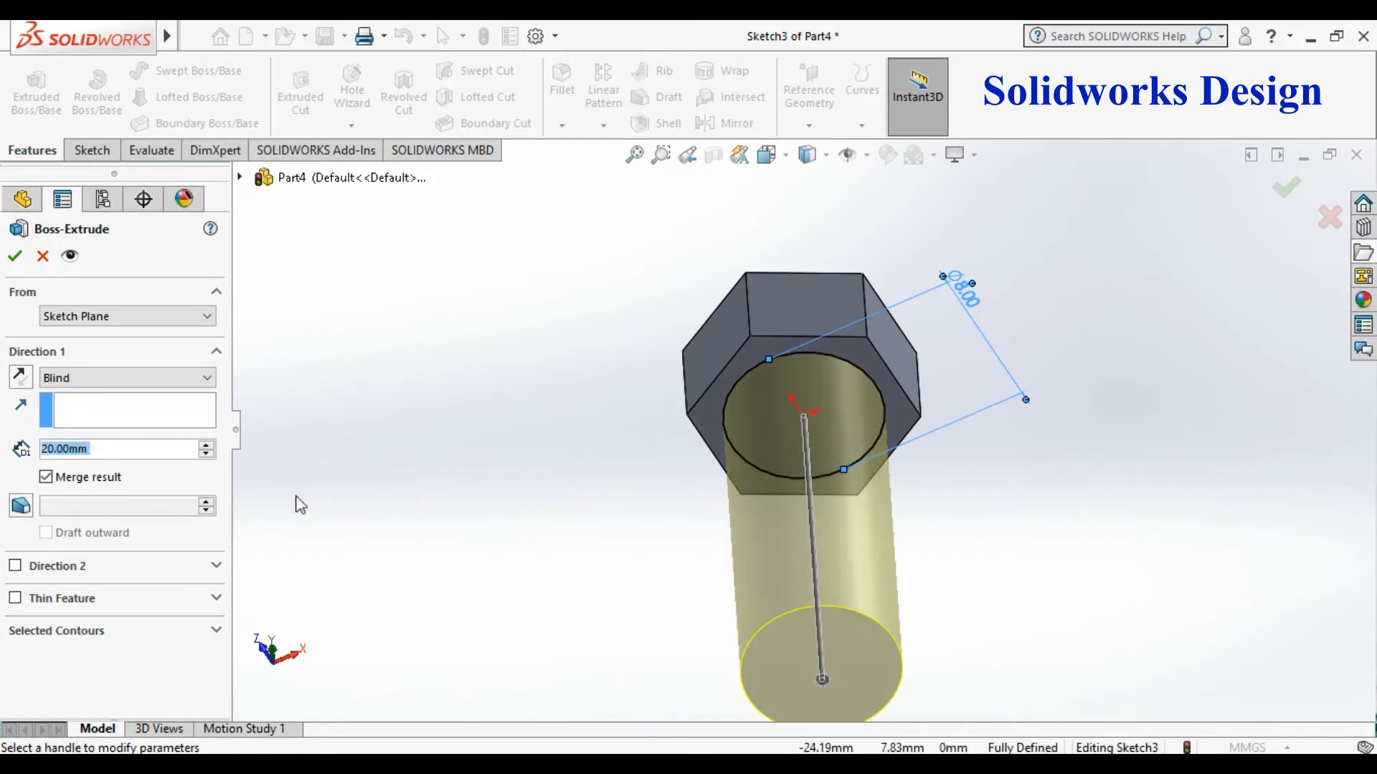
{"action": "type", "text": "30"}
{"action": "key", "text": "Return"}
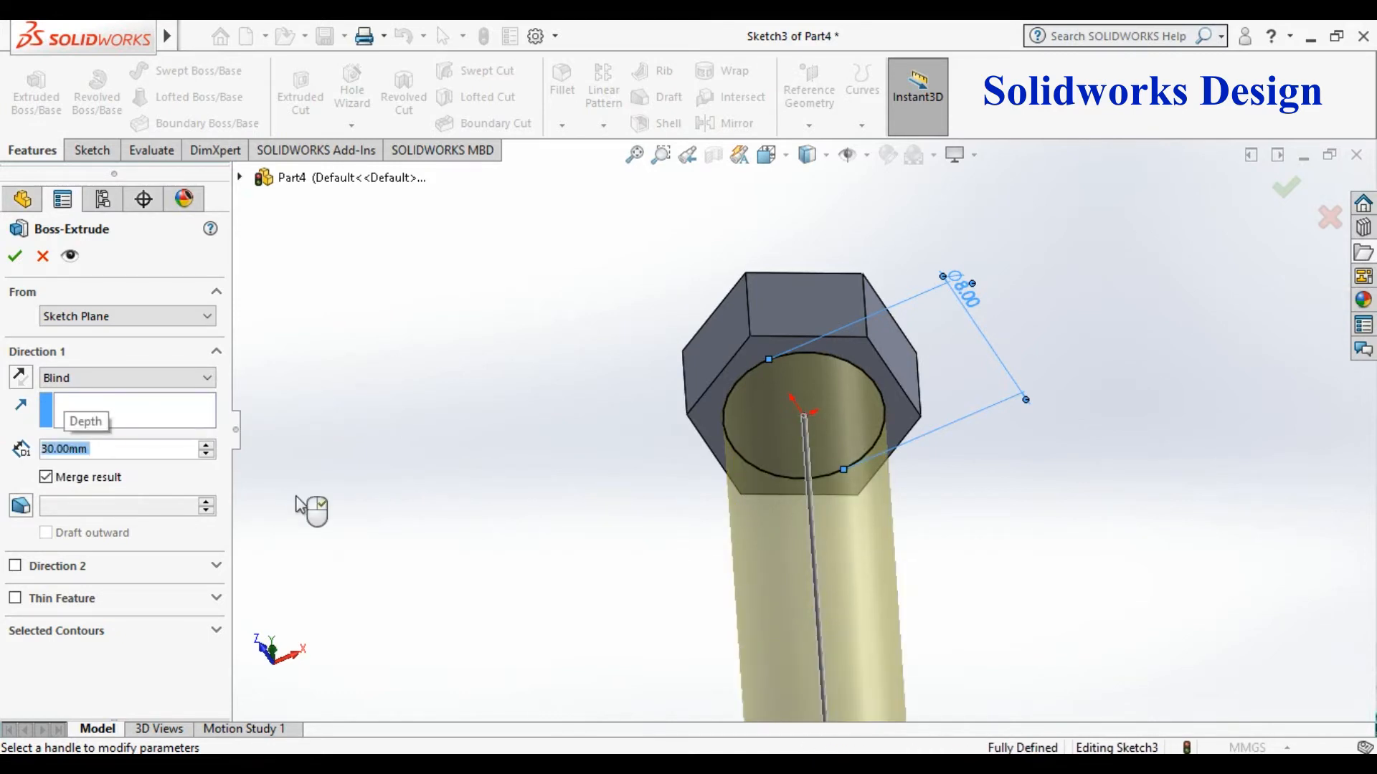
{"action": "left_click", "coordinate": [1291, 185]}
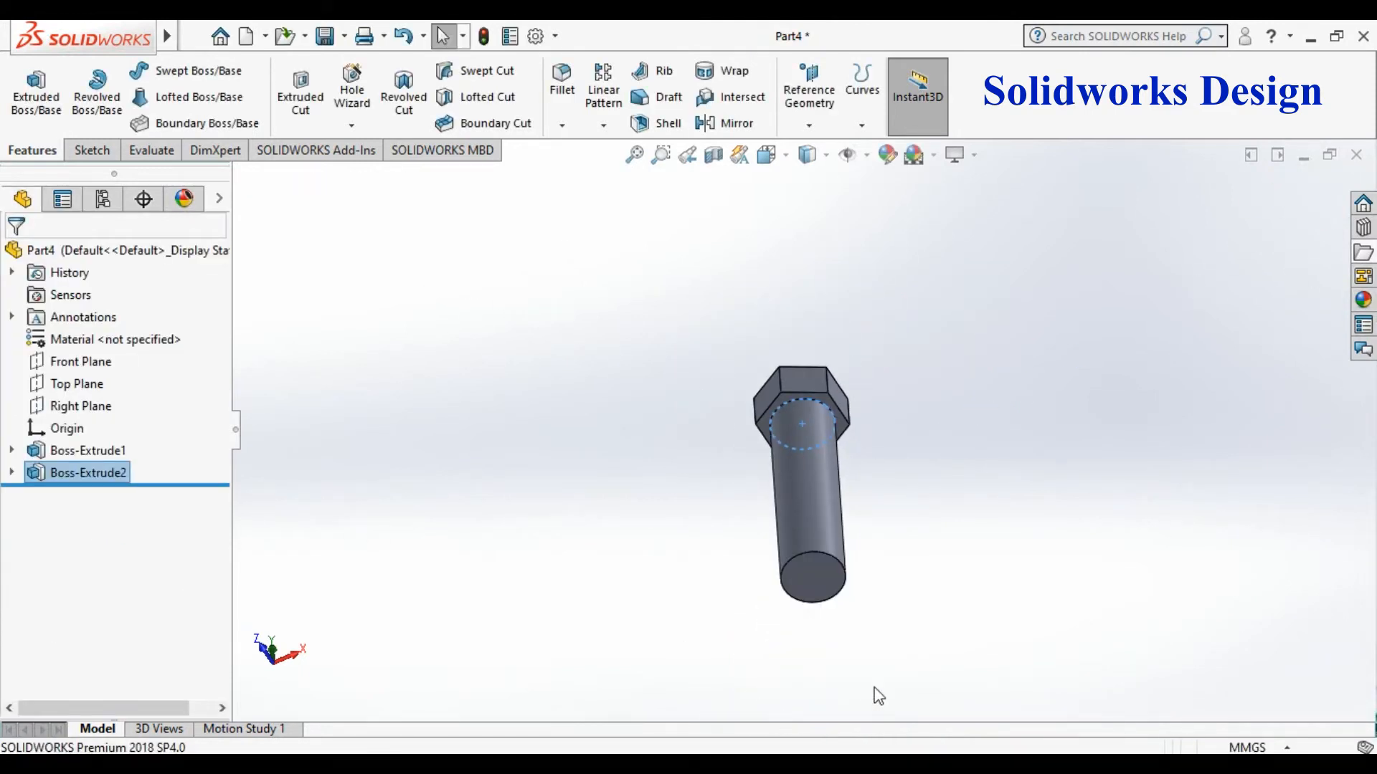
Sketch an 8 mm circle on the shank's free end face, centred on the origin and matching the shank's edge
{"action": "left_click", "coordinate": [835, 585]}
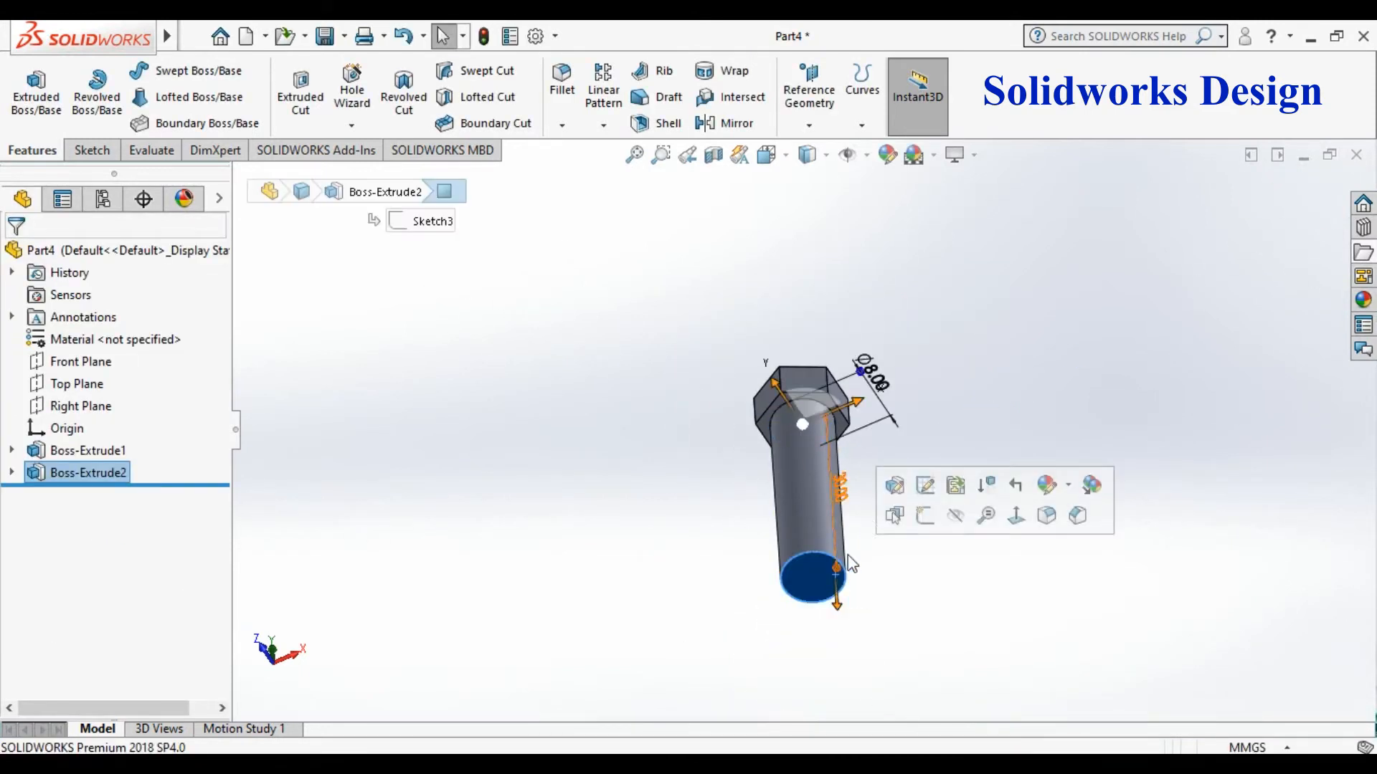
{"action": "left_click", "coordinate": [924, 514]}
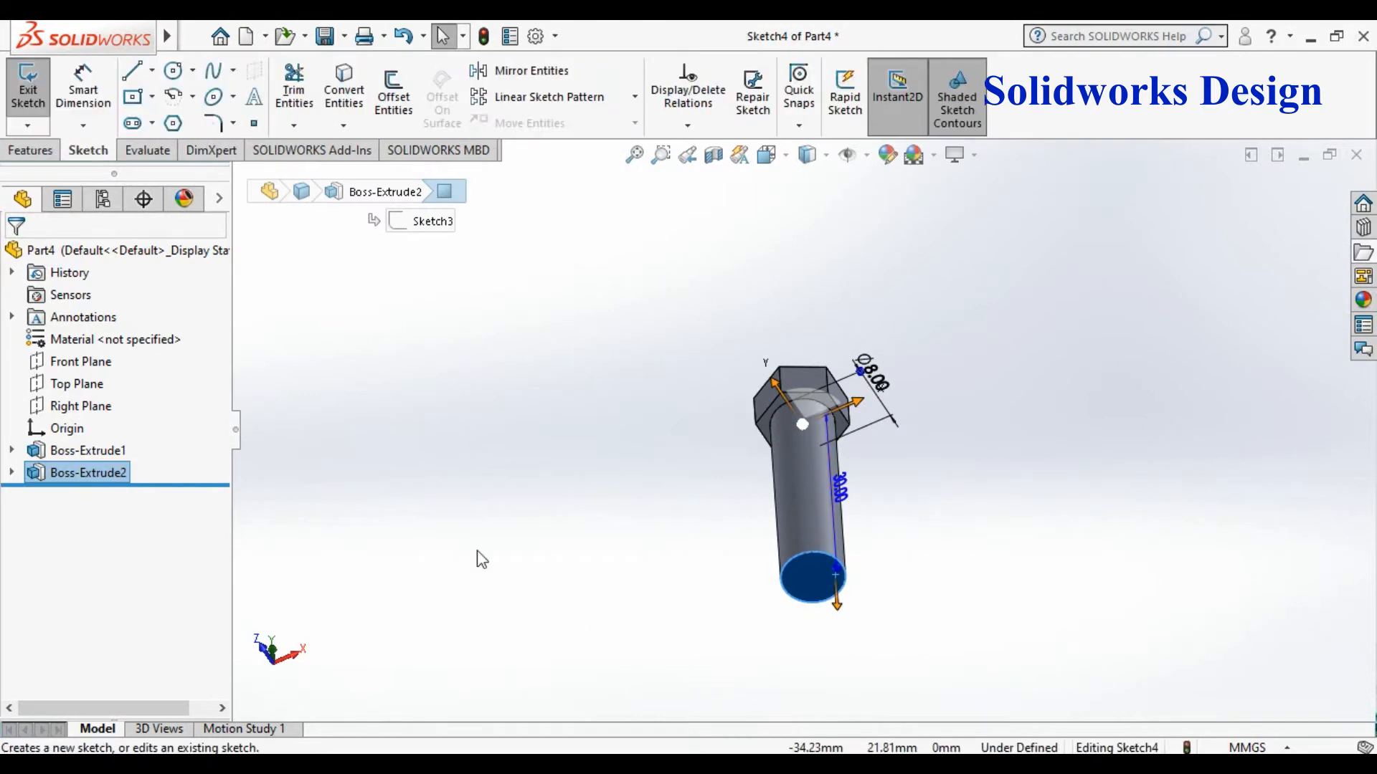
{"action": "left_click", "coordinate": [175, 72]}
{"action": "scroll", "coordinate": [873, 624], "scroll_direction": "down", "scroll_amount": 3}
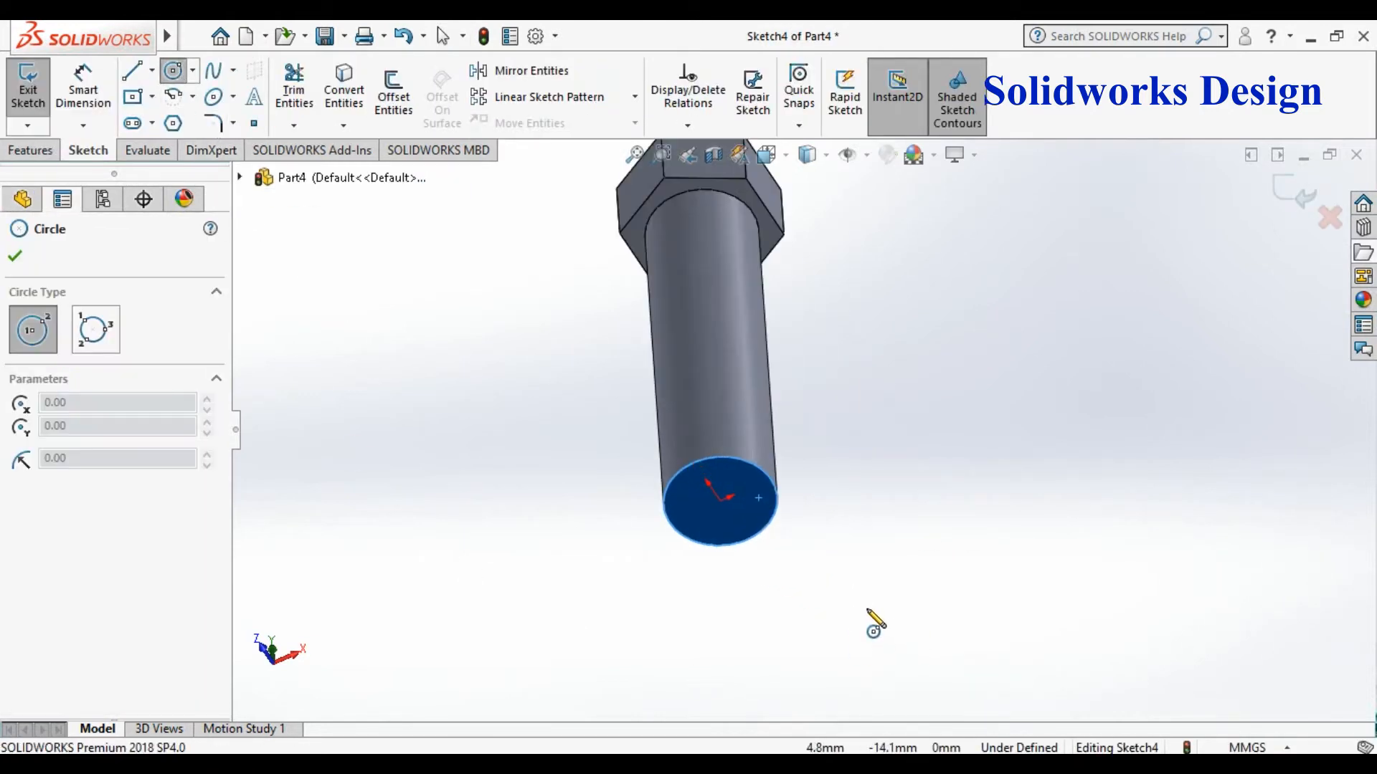
{"action": "left_click", "coordinate": [721, 499]}
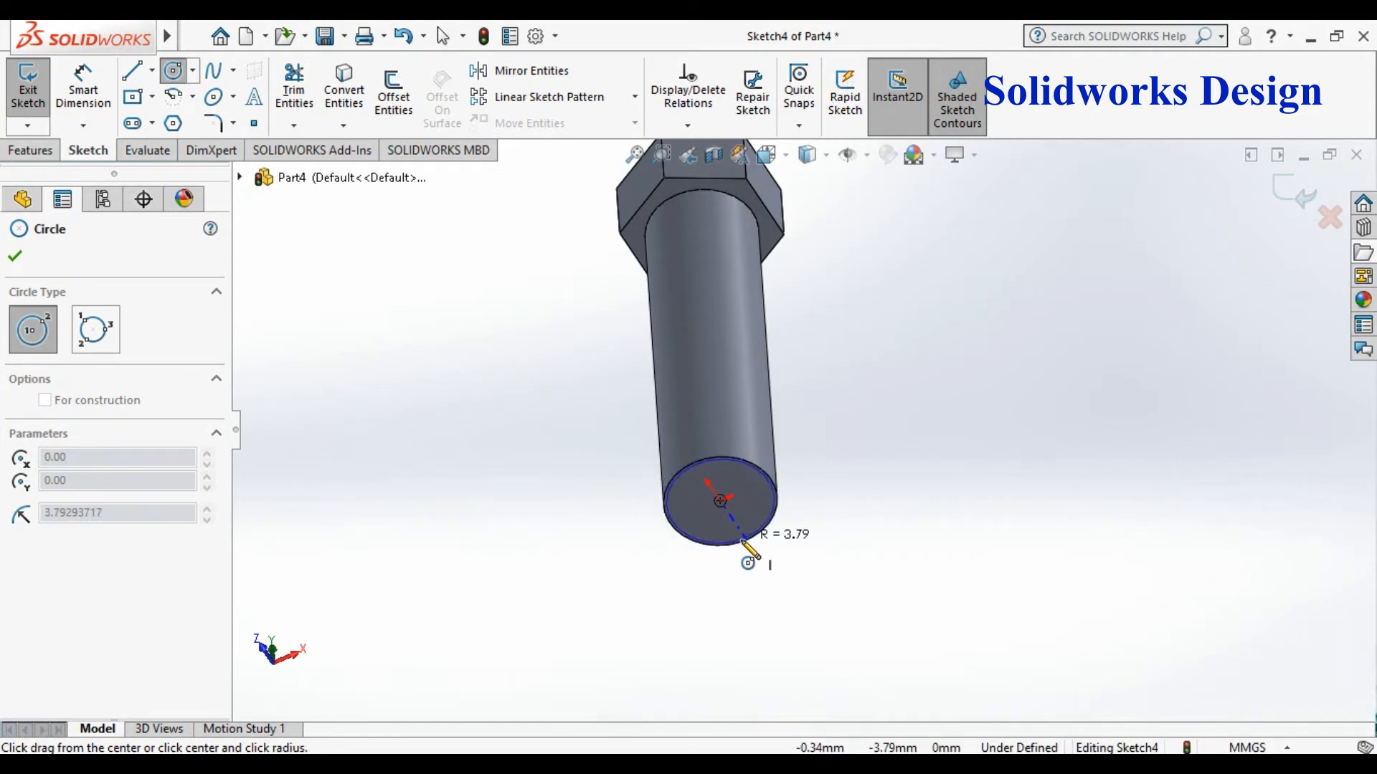
{"action": "left_click", "coordinate": [779, 547]}
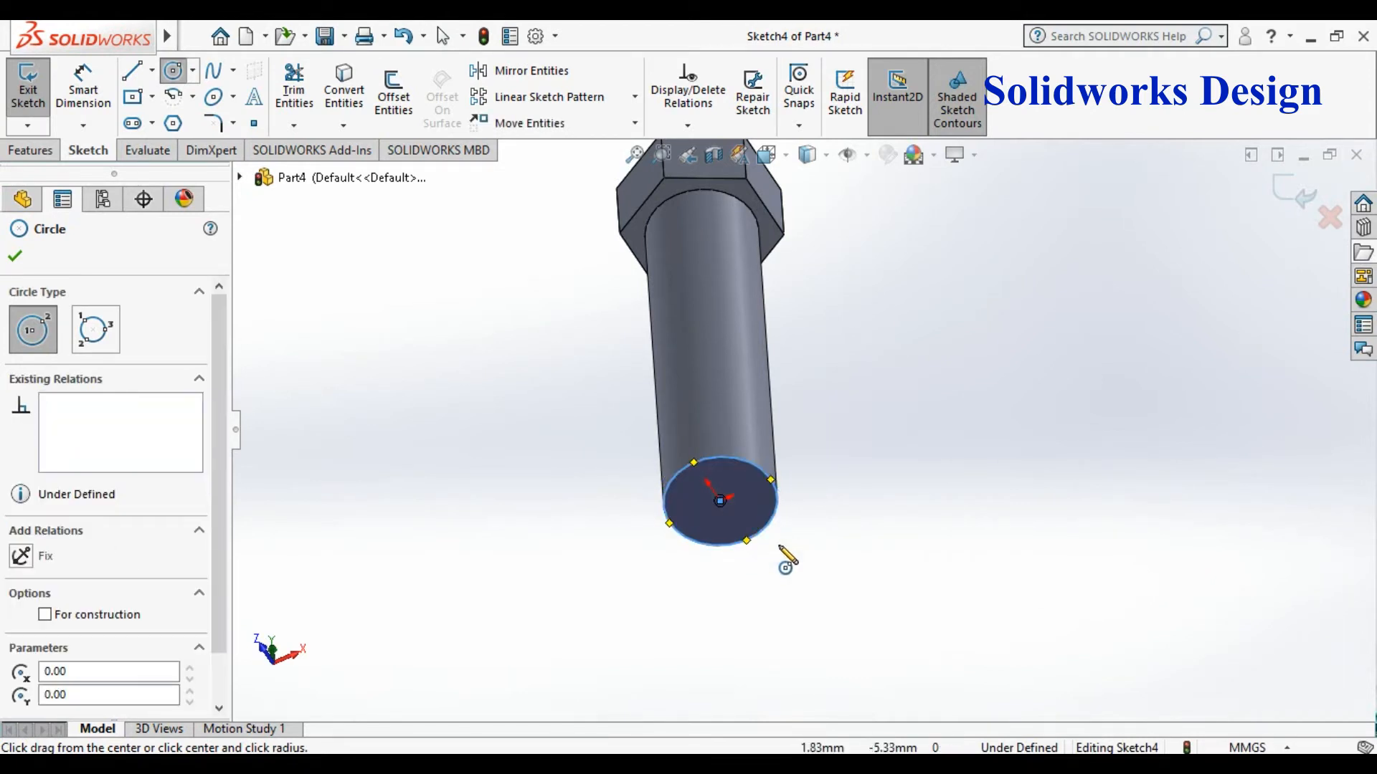
{"action": "key", "text": "Escape"}
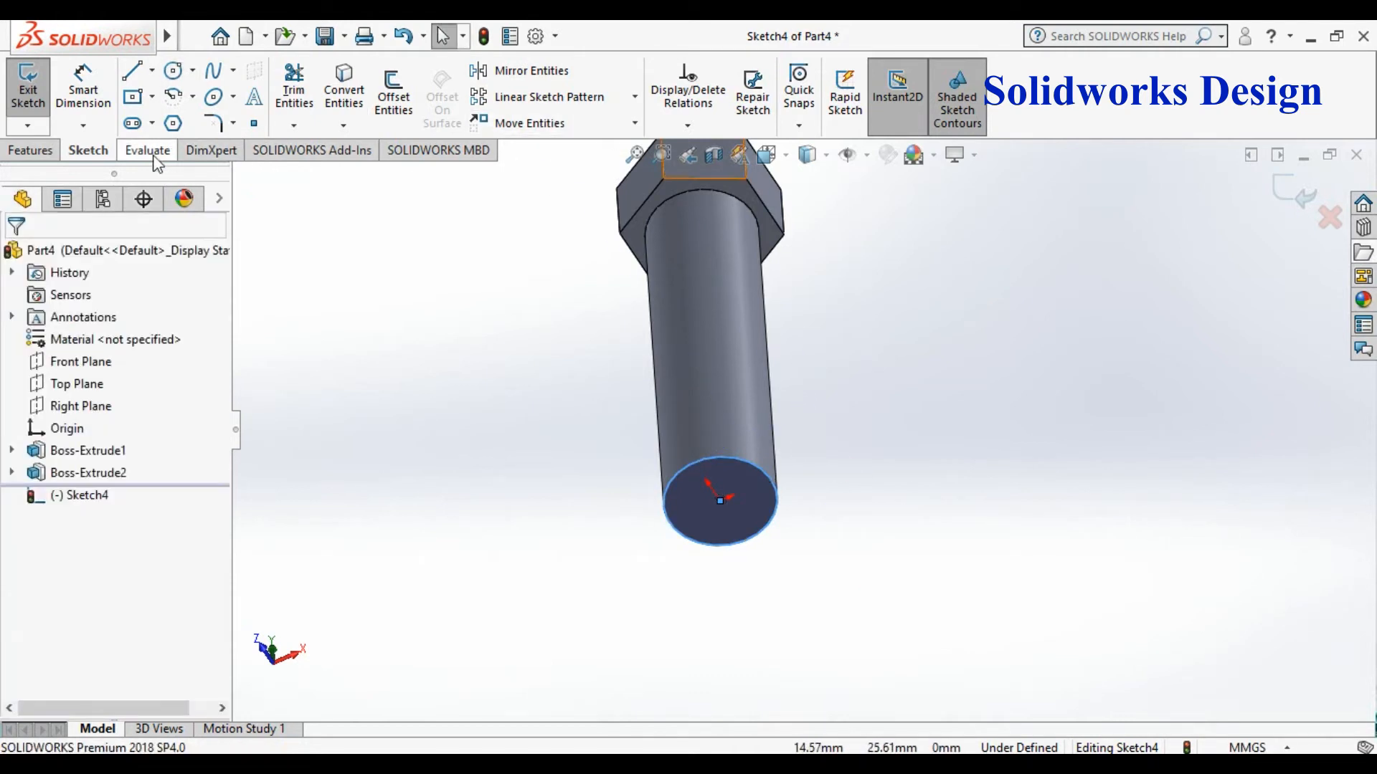
Create a clockwise helix from the end circle with 1 mm constant pitch, 25 revolutions, reversed direction and a 45° start angle
{"action": "left_click", "coordinate": [32, 150]}
{"action": "left_click", "coordinate": [862, 93]}
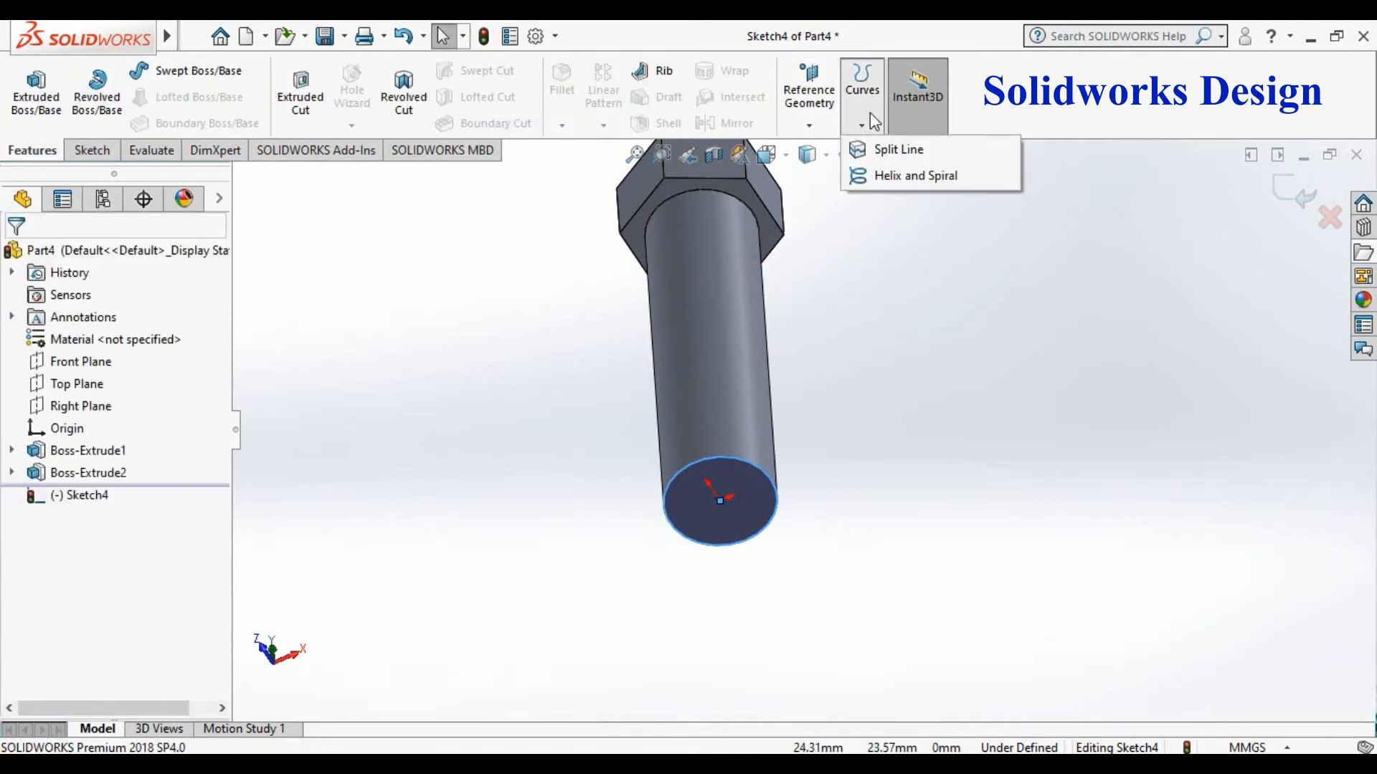
{"action": "left_click", "coordinate": [889, 177]}
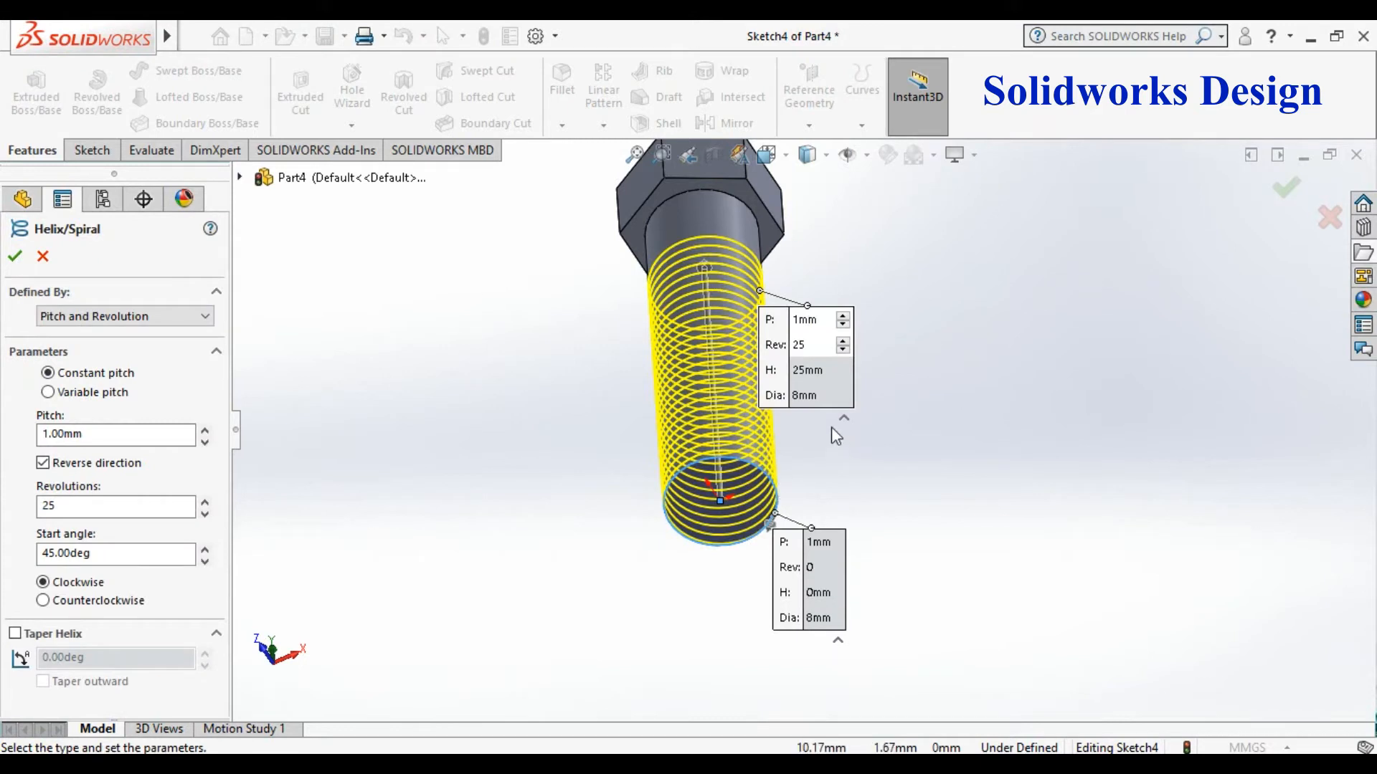
{"action": "left_click_drag", "start_coordinate": [83, 433], "coordinate": [57, 434]}
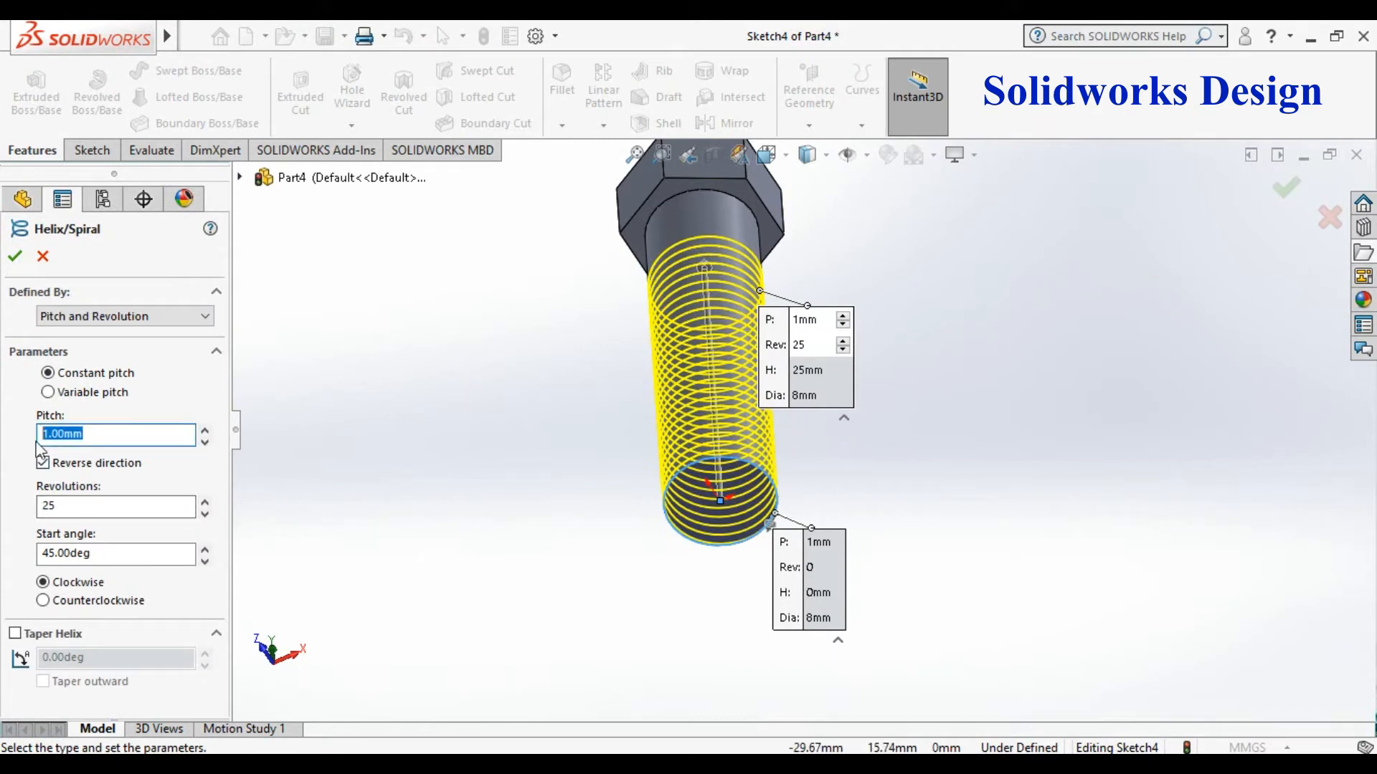
{"action": "right_click", "coordinate": [1059, 307]}
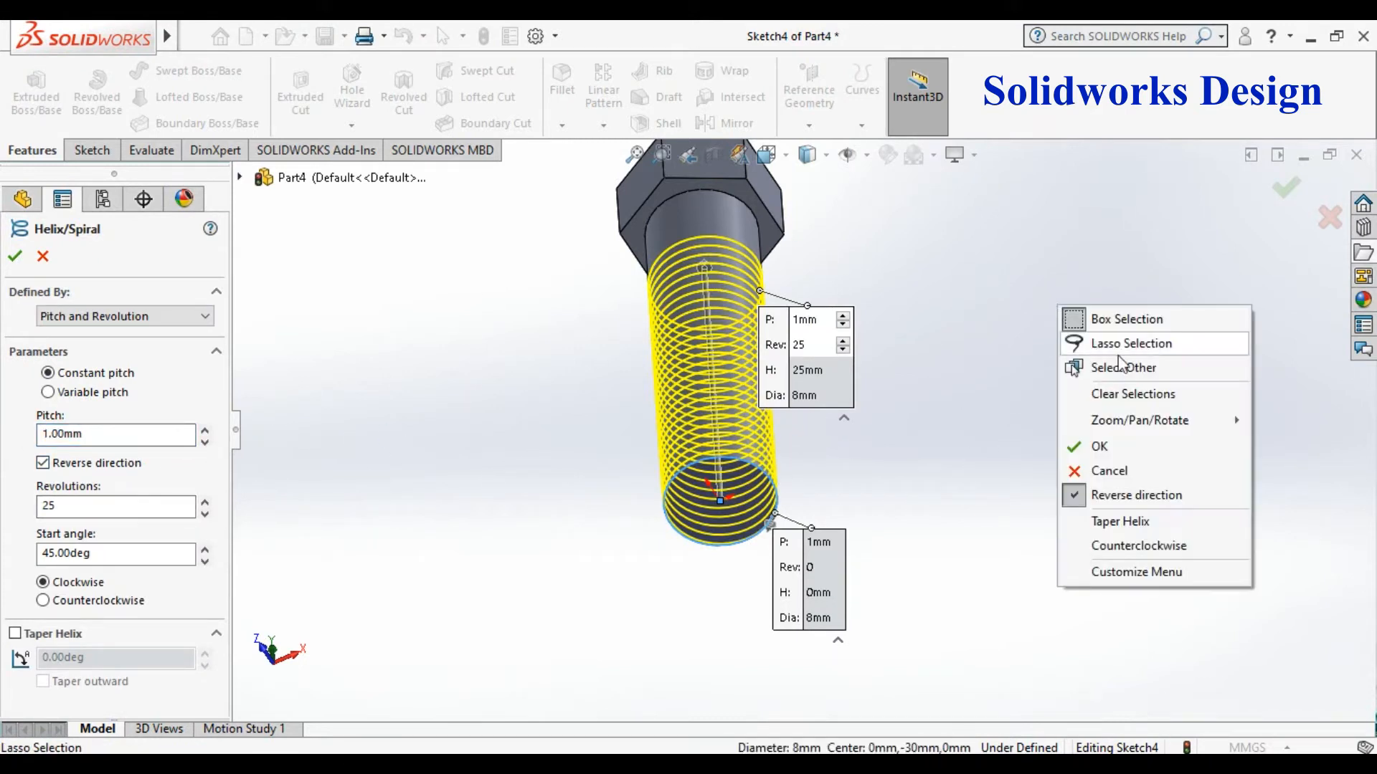
{"action": "mouse_move", "coordinate": [1116, 427]}
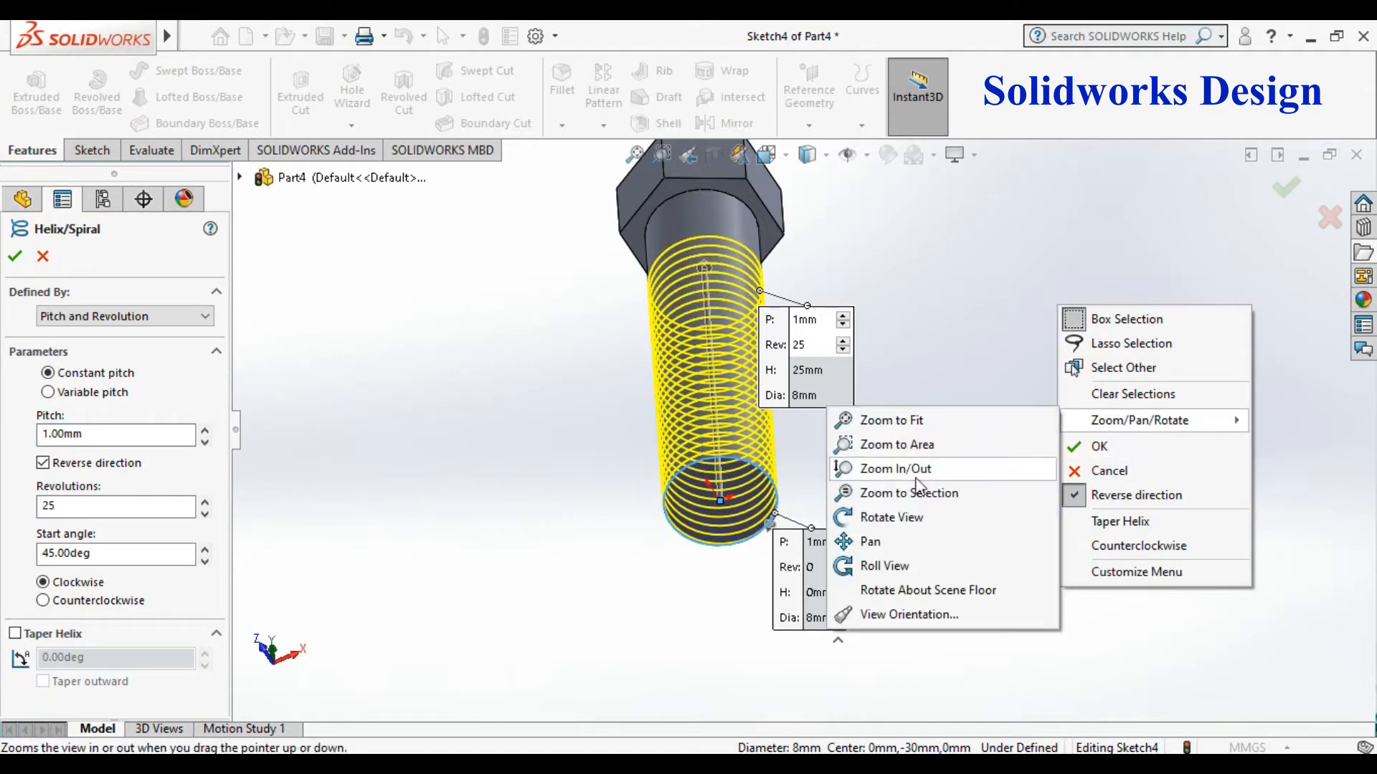
{"action": "left_click", "coordinate": [915, 516]}
{"action": "left_click_drag", "start_coordinate": [915, 516], "coordinate": [974, 374]}
{"action": "left_click", "coordinate": [1287, 189]}
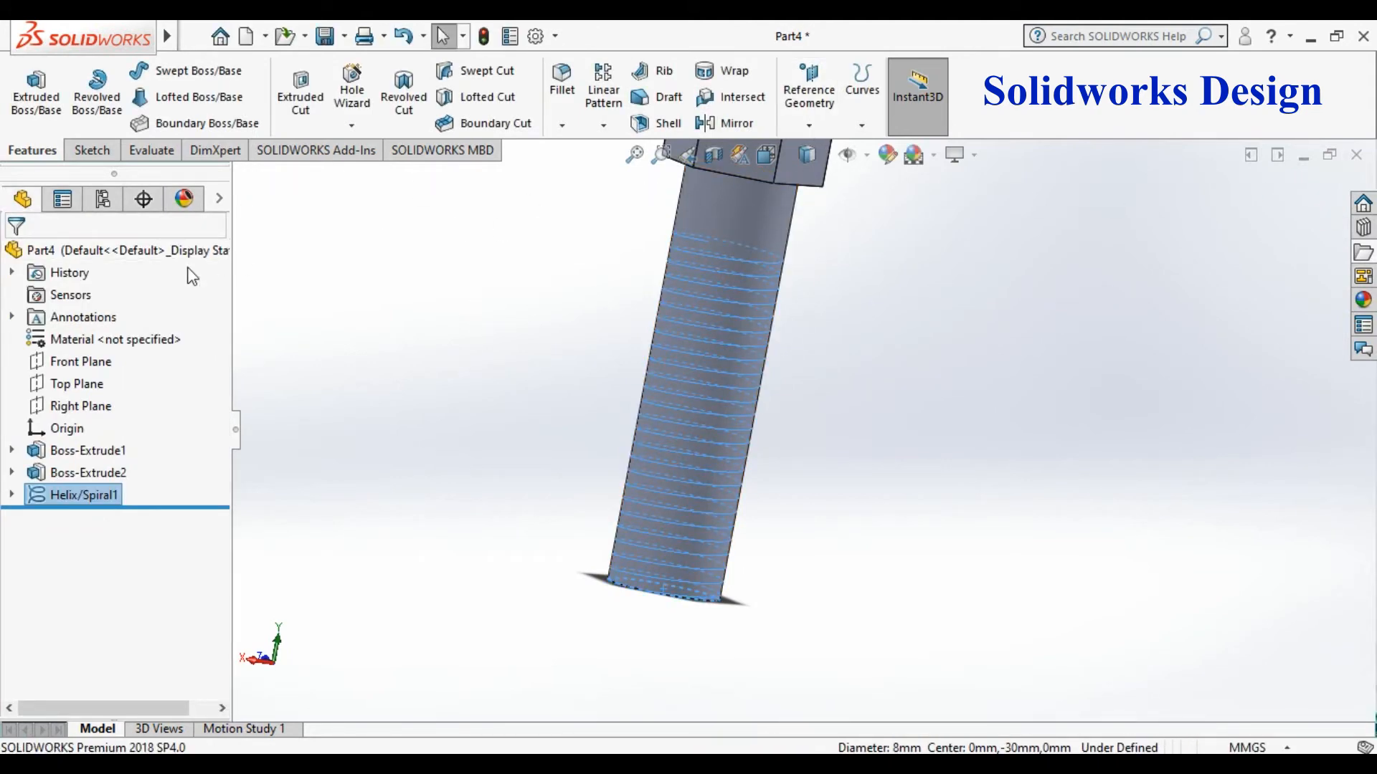
Create a reference plane coincident with the helix's end point near the bolt head and perpendicular to the helix curve
{"action": "left_click", "coordinate": [809, 125]}
{"action": "left_click", "coordinate": [824, 145]}
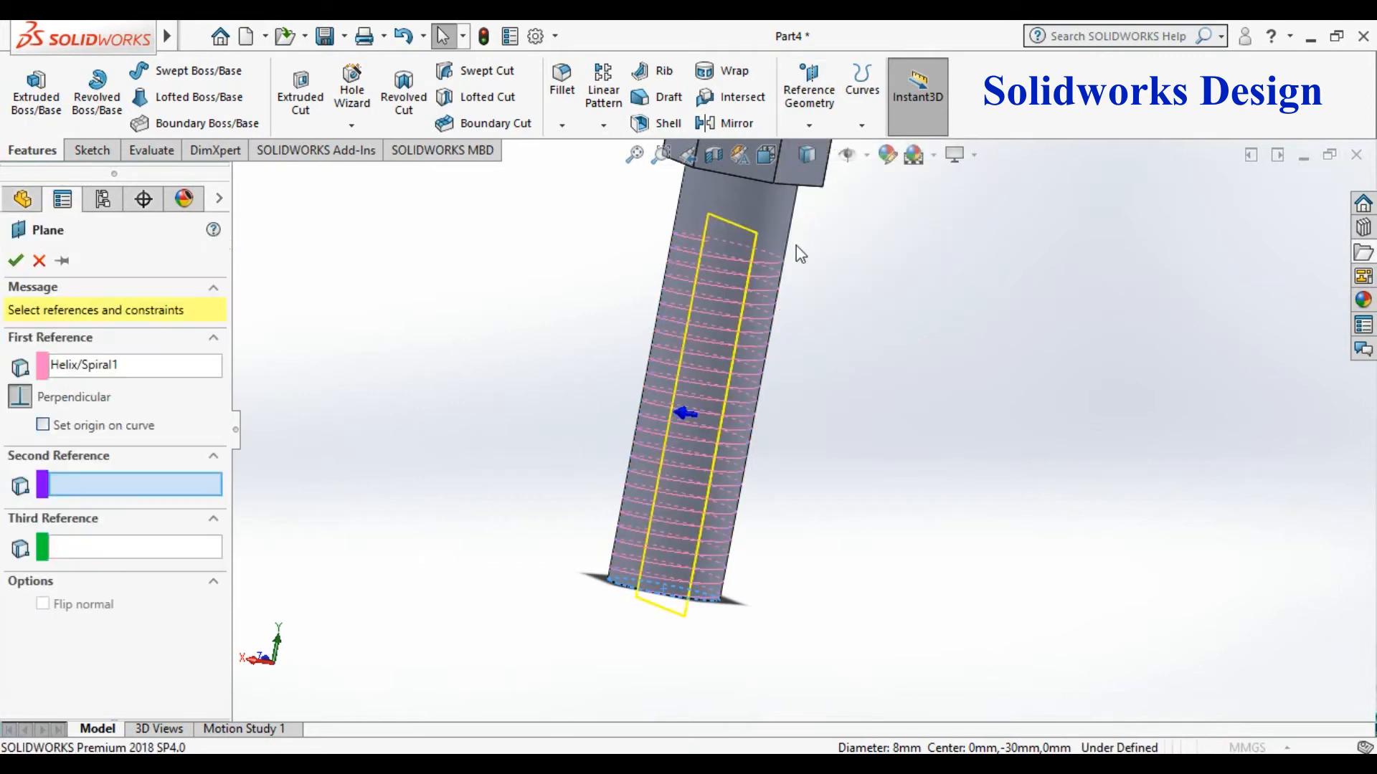
{"action": "left_click", "coordinate": [106, 369]}
{"action": "right_click", "coordinate": [107, 371]}
{"action": "left_click", "coordinate": [147, 383]}
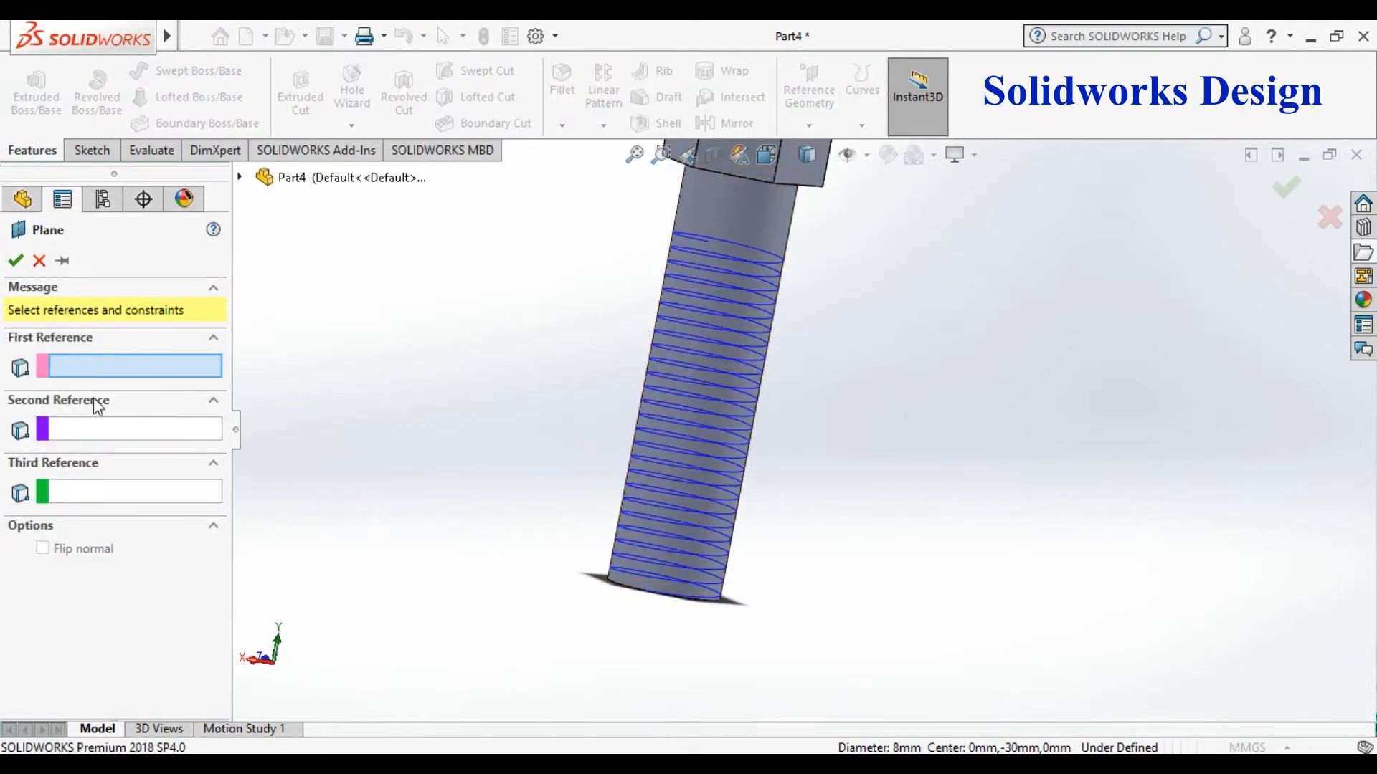
{"action": "scroll", "coordinate": [720, 301], "scroll_direction": "down", "scroll_amount": 4}
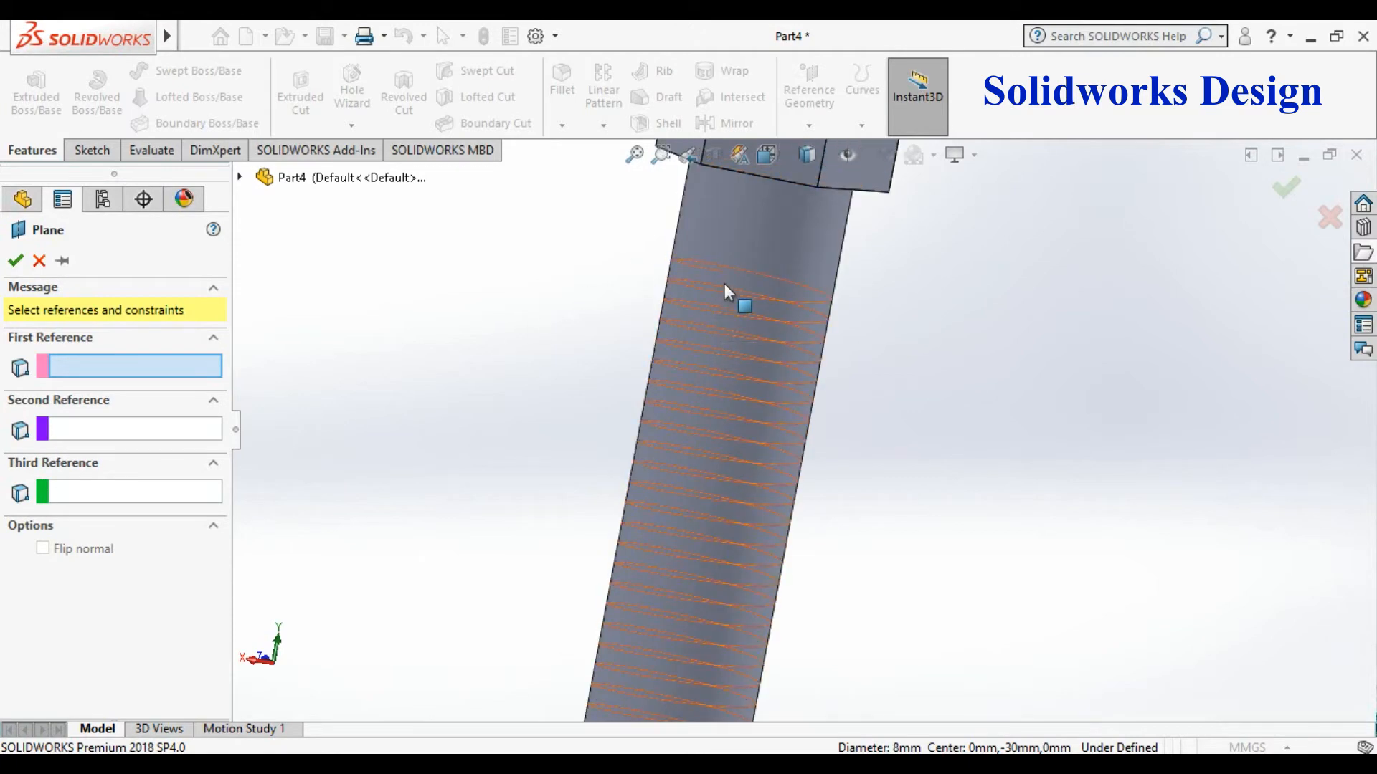
{"action": "left_click", "coordinate": [720, 273]}
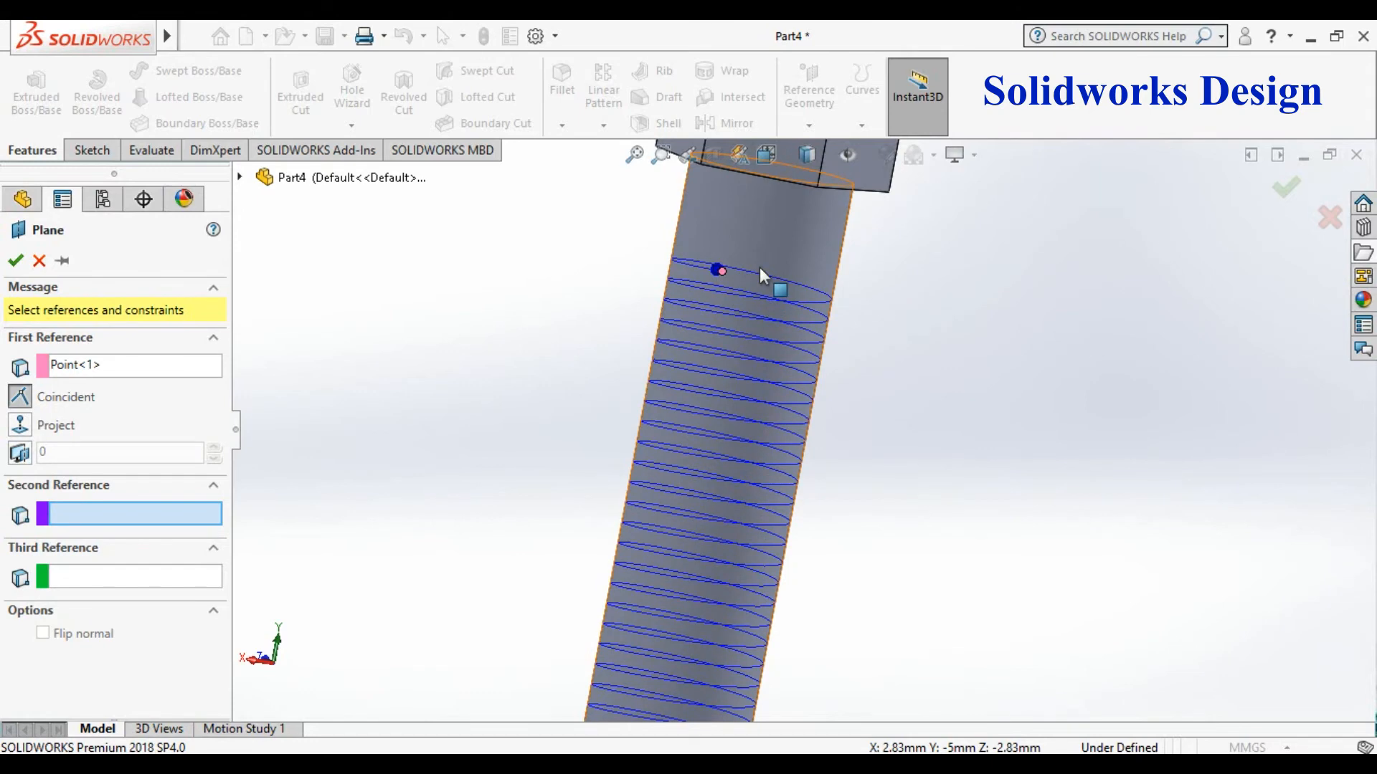
{"action": "left_click", "coordinate": [750, 293]}
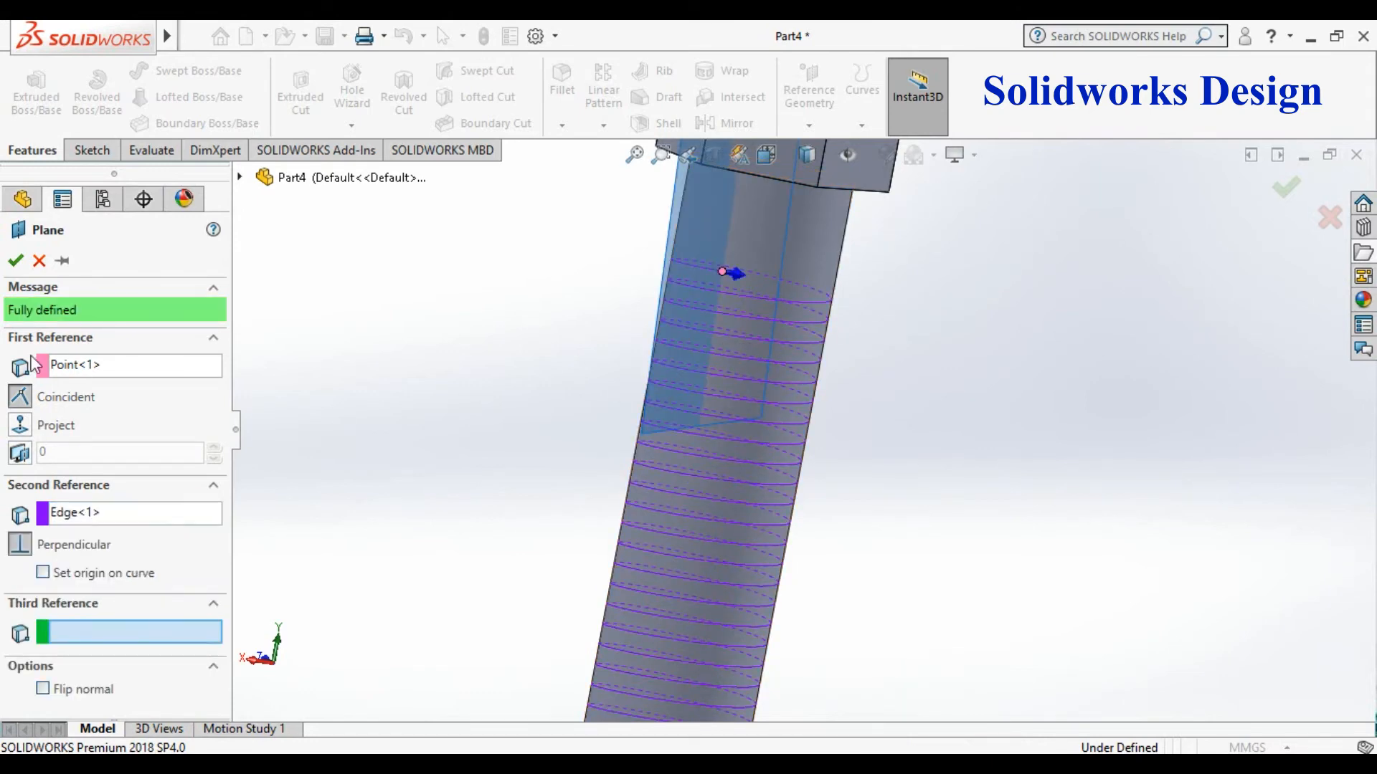
{"action": "left_click", "coordinate": [14, 261]}
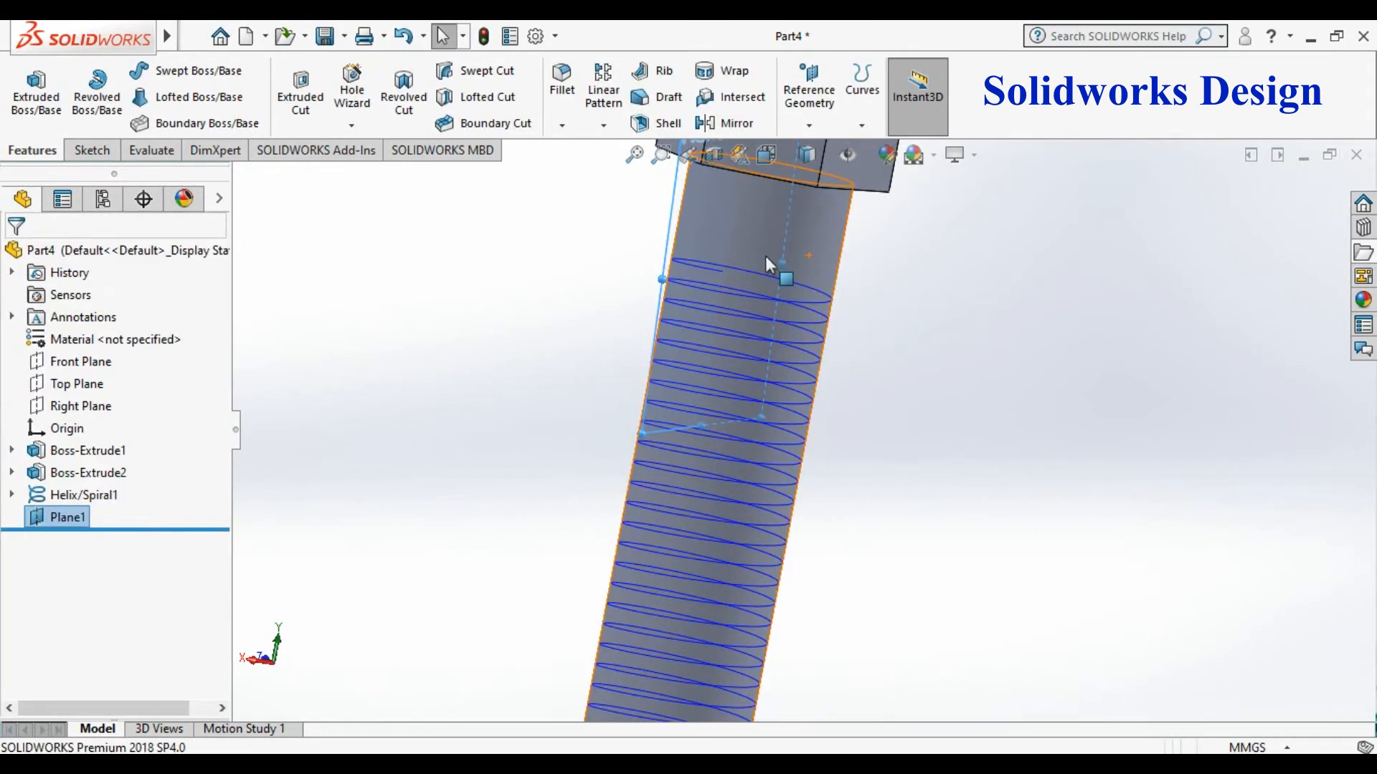
Start a sketch on the new reference plane and draw a three-sided polygon at the helix's end, with an inscribed circle about 0.88 mm in diameter
{"action": "left_click", "coordinate": [716, 307]}
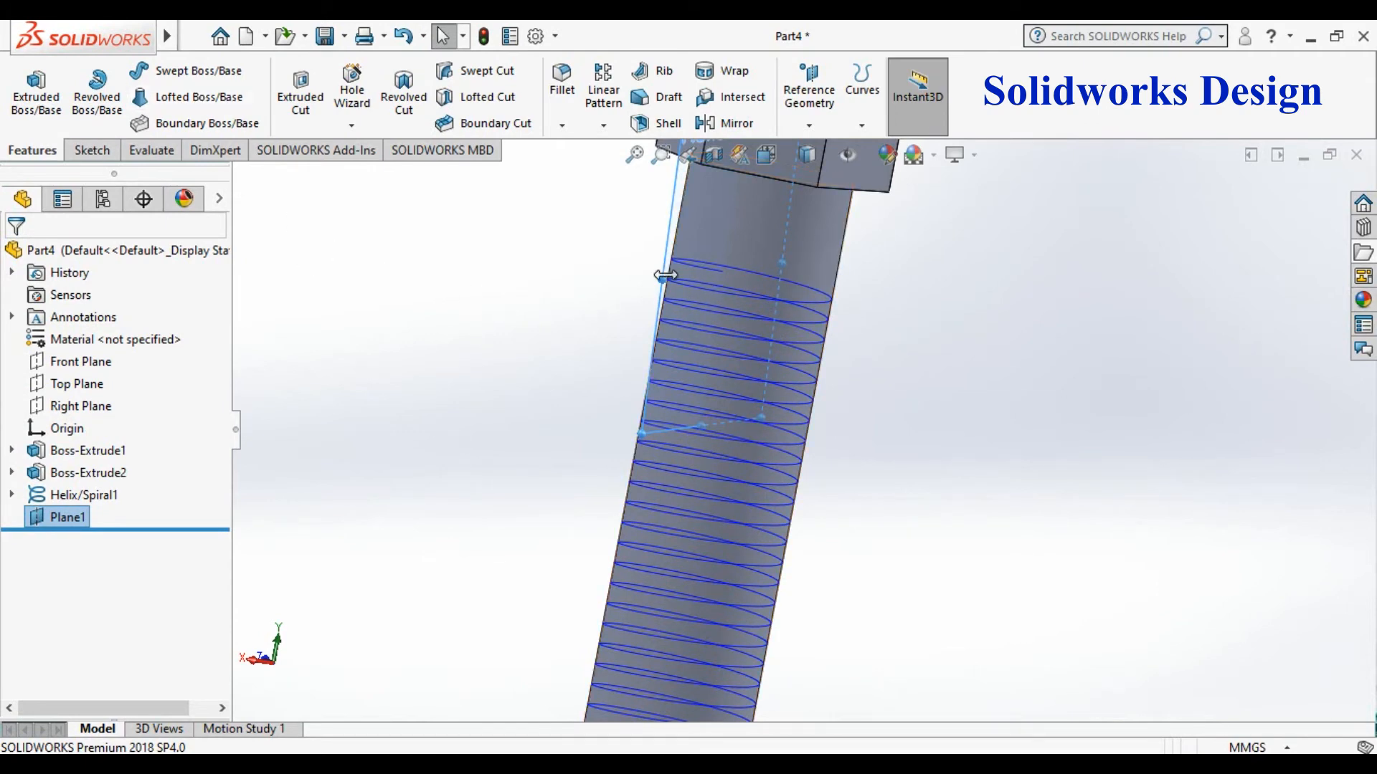
{"action": "right_click", "coordinate": [64, 524]}
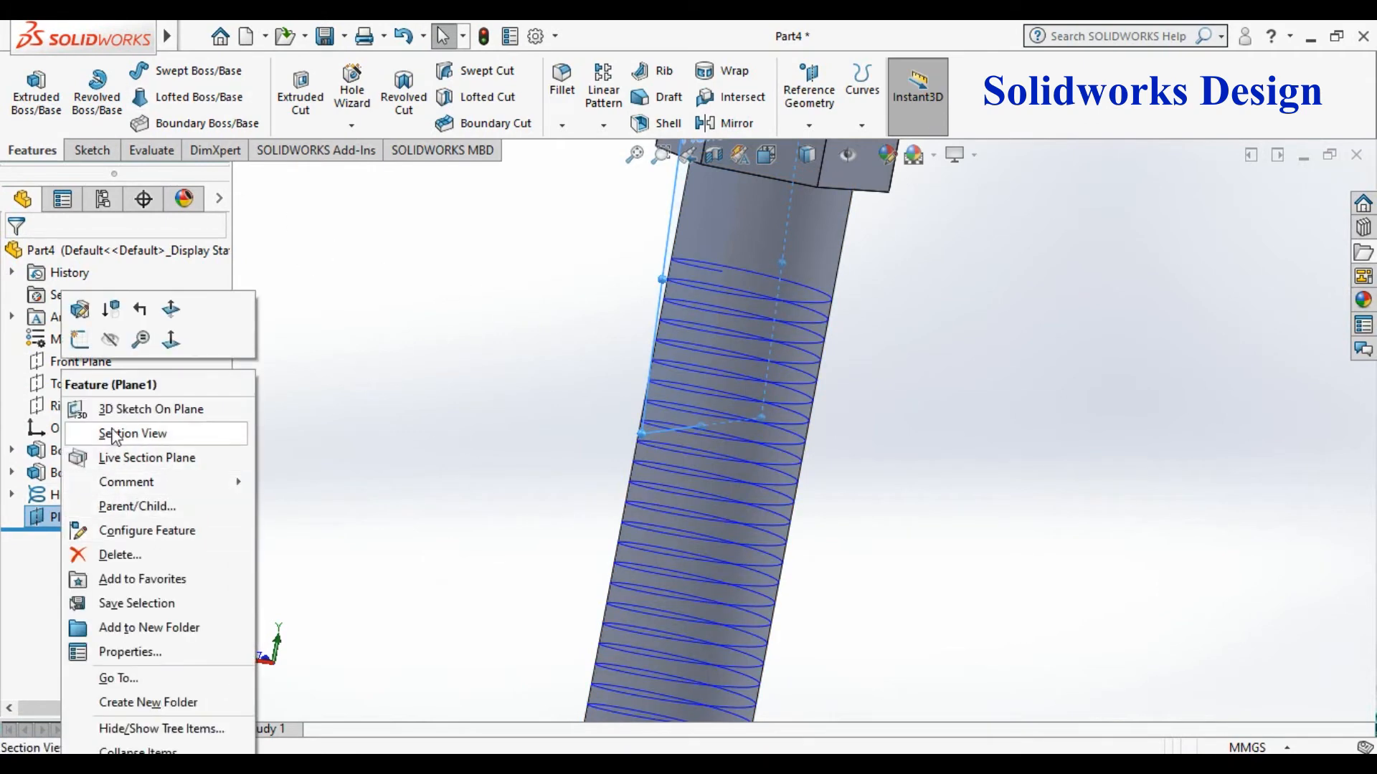
{"action": "left_click", "coordinate": [79, 343]}
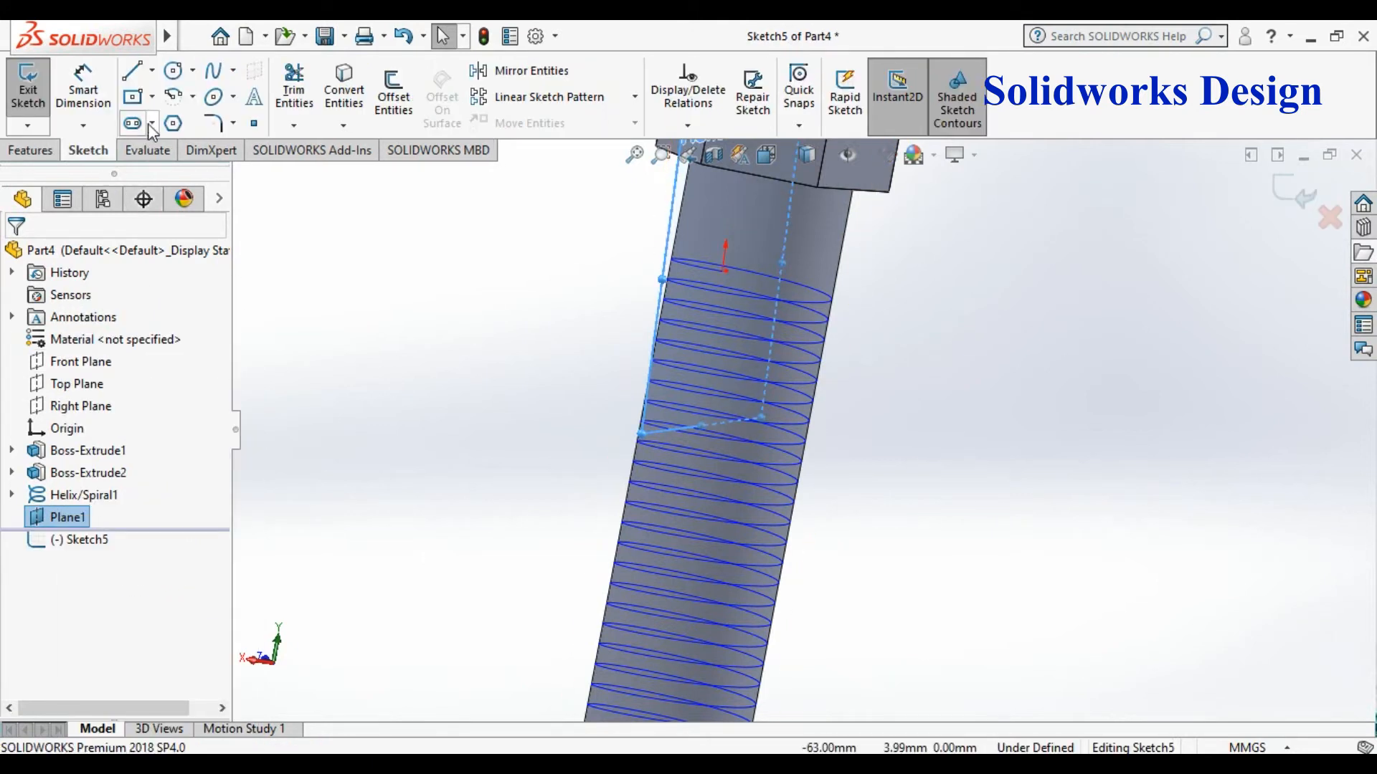
{"action": "left_click", "coordinate": [172, 124]}
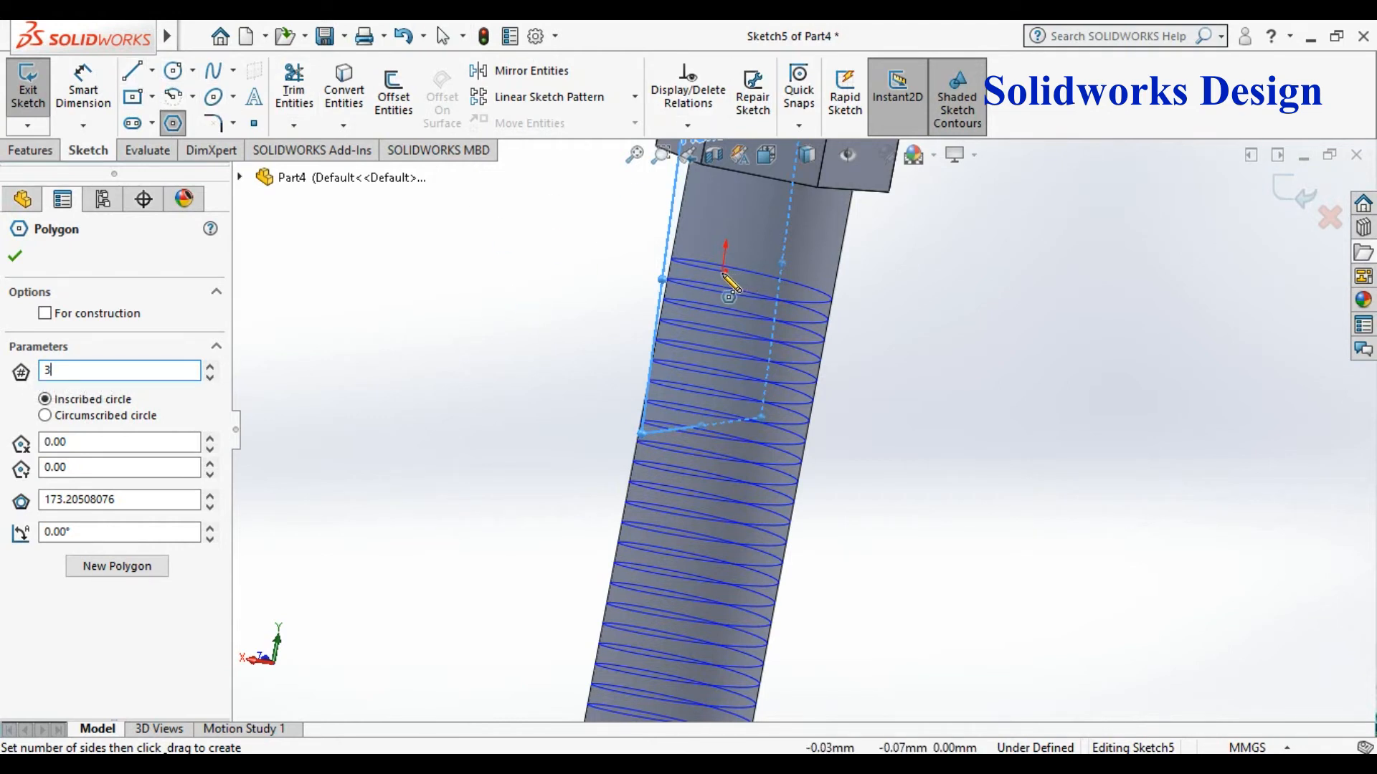
{"action": "scroll", "coordinate": [731, 291], "scroll_direction": "down", "scroll_amount": 5}
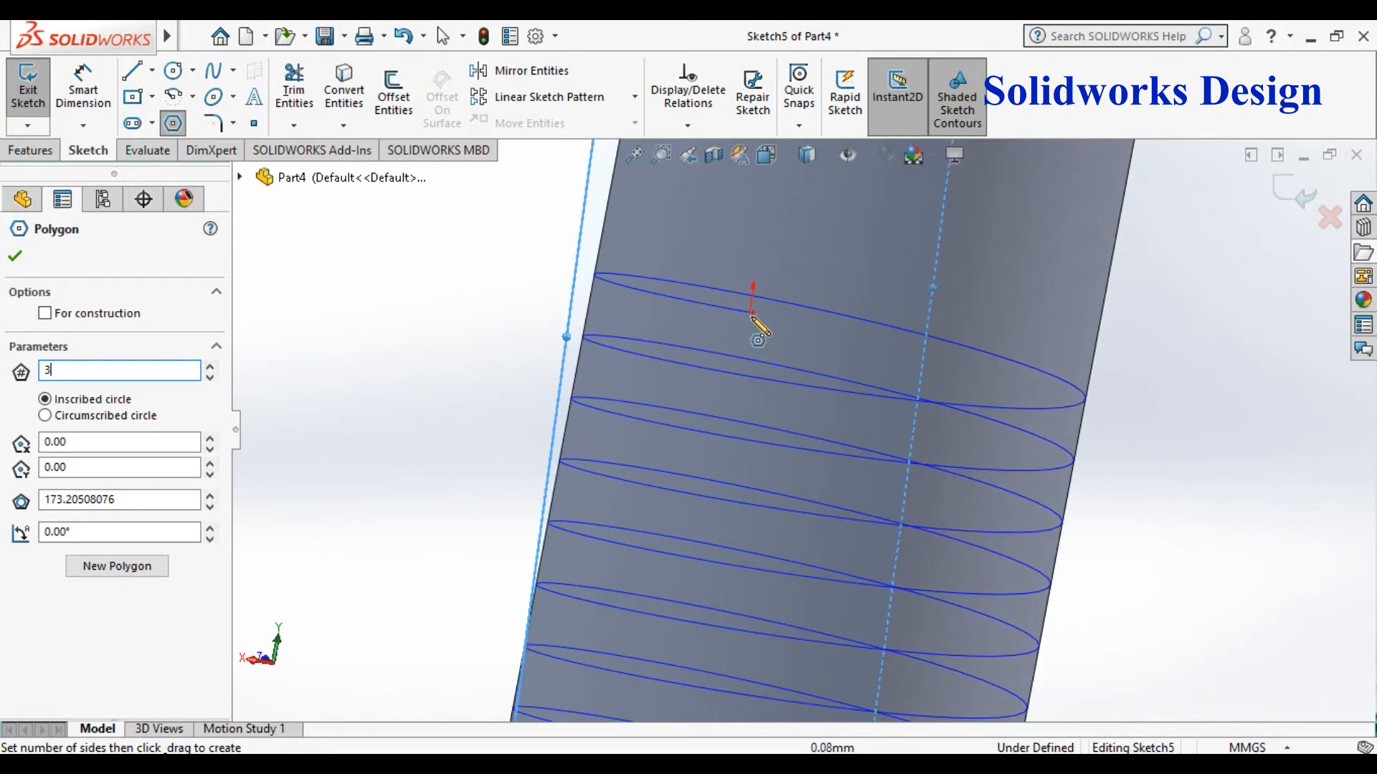
{"action": "mouse_move", "coordinate": [753, 313]}
{"action": "left_mouse_down"}
{"action": "mouse_move", "coordinate": [803, 322]}
{"action": "mouse_move", "coordinate": [779, 334]}
{"action": "mouse_move", "coordinate": [772, 311]}
{"action": "left_mouse_up"}
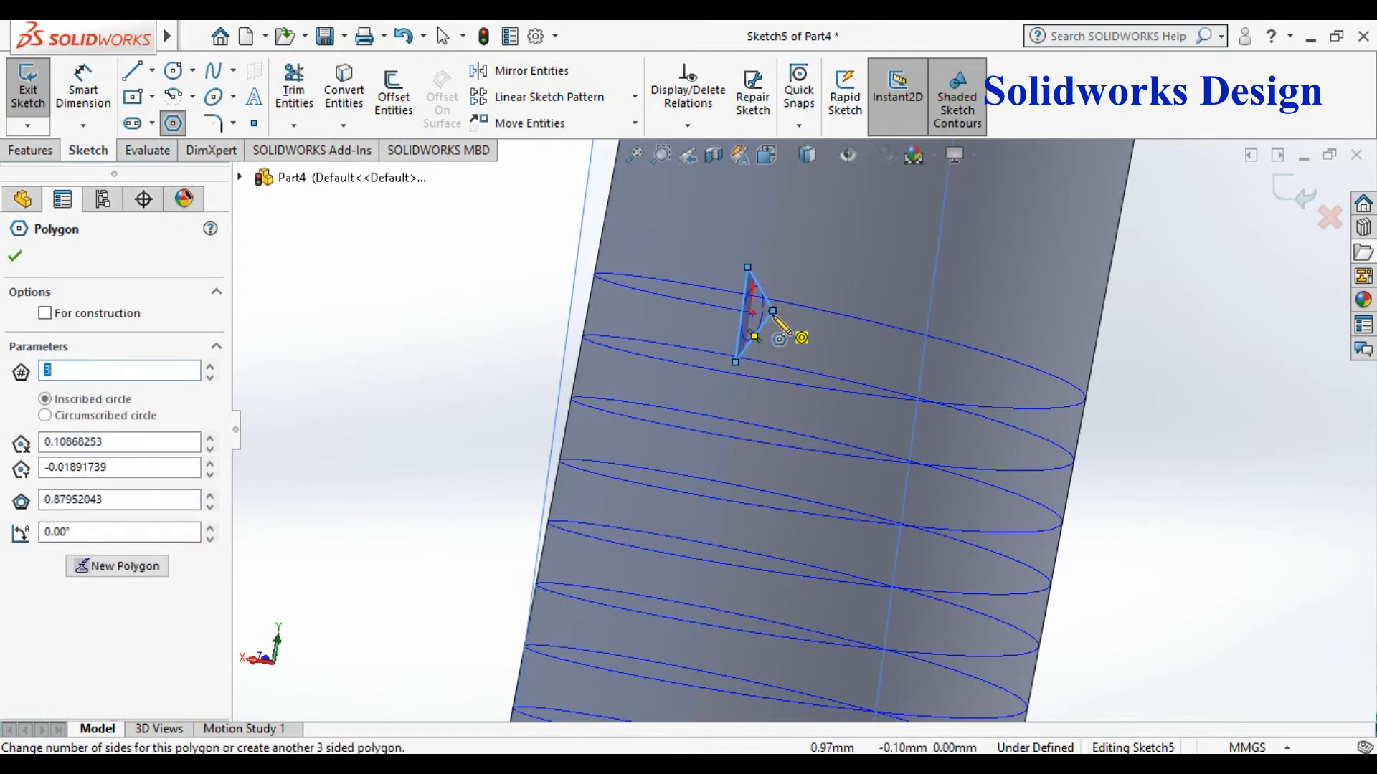
Dimension the triangle's inscribed construction circle to 0.5 mm diameter and finish the sketch
{"action": "left_click", "coordinate": [84, 90]}
{"action": "scroll", "coordinate": [836, 503], "scroll_direction": "up", "scroll_amount": 3}
{"action": "scroll", "coordinate": [796, 438], "scroll_direction": "down", "scroll_amount": 3}
{"action": "scroll", "coordinate": [757, 415], "scroll_direction": "down", "scroll_amount": 2}
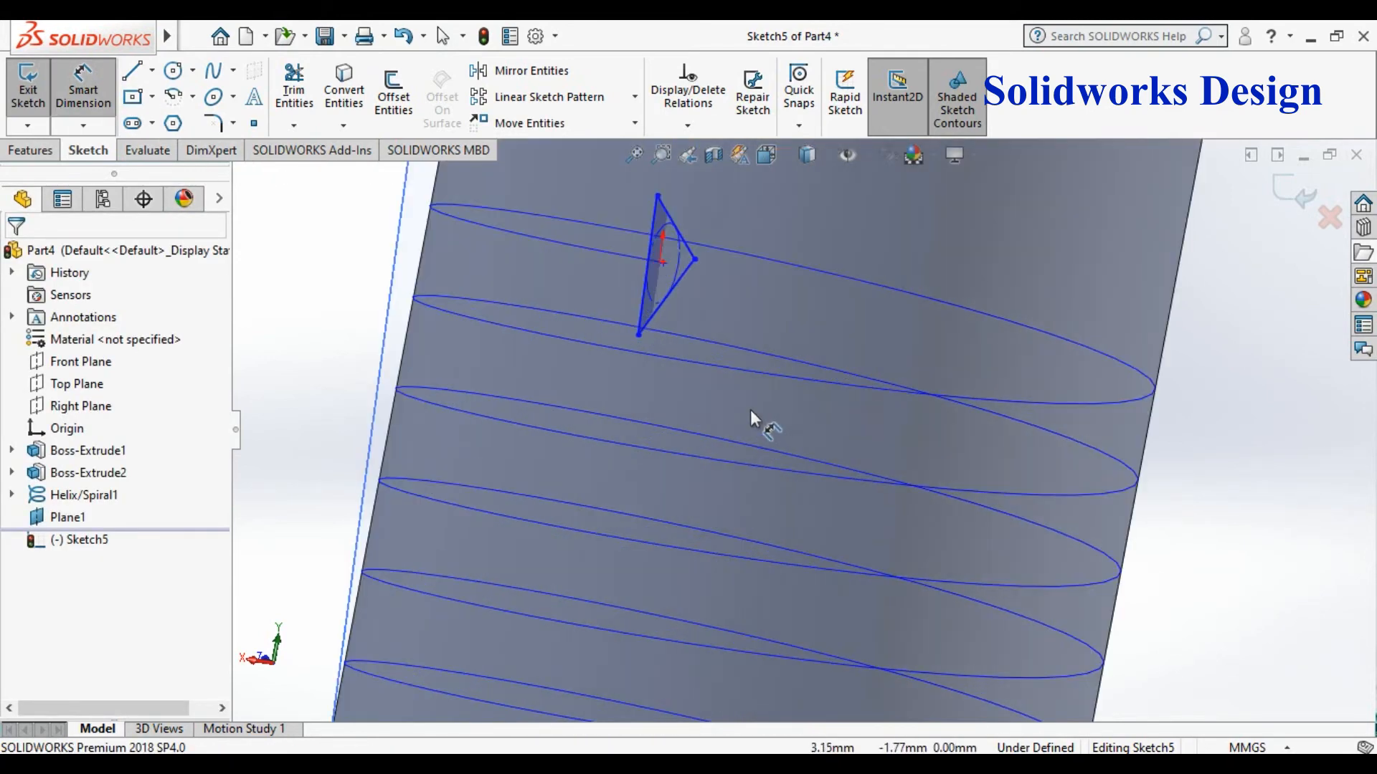
{"action": "left_click", "coordinate": [679, 248]}
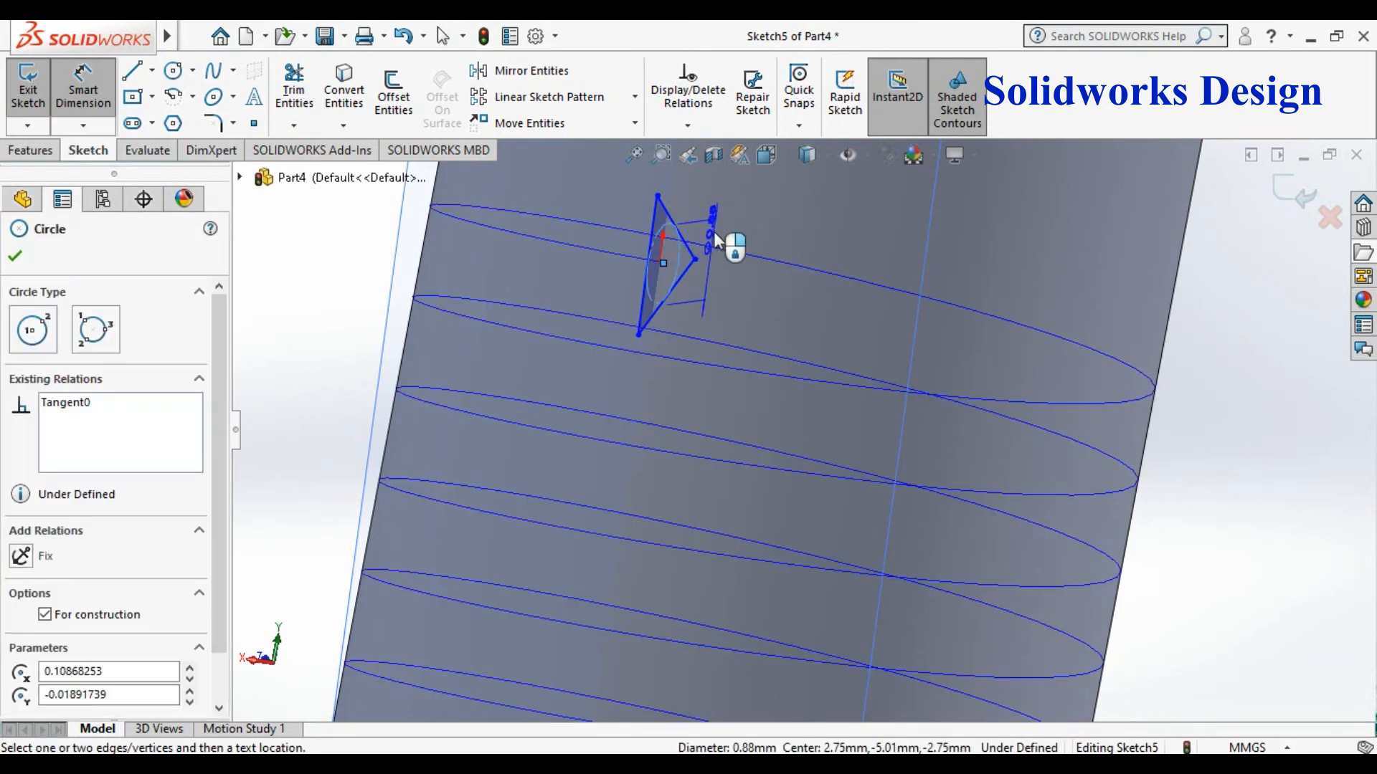
{"action": "scroll", "coordinate": [726, 240], "scroll_direction": "up", "scroll_amount": 3}
{"action": "left_click", "coordinate": [789, 295]}
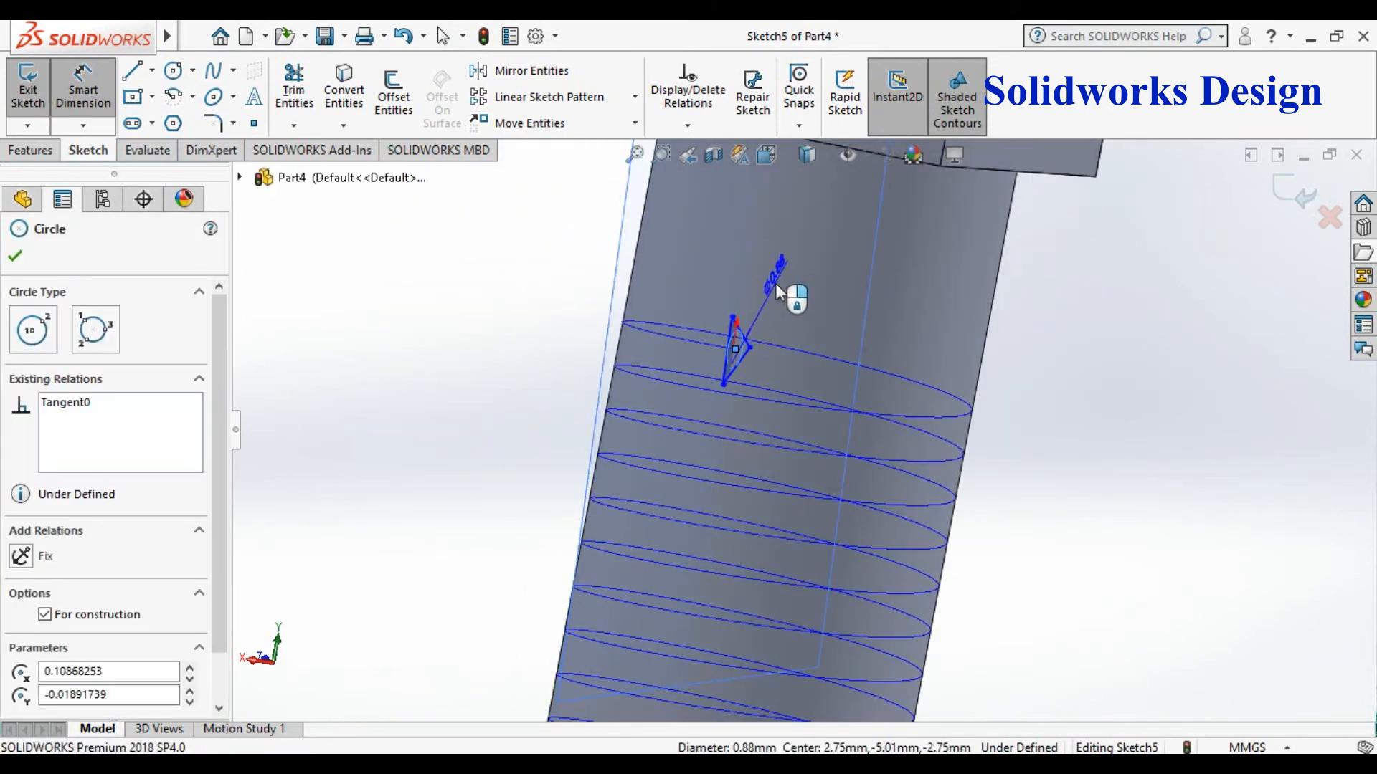
{"action": "type", "text": "0."}
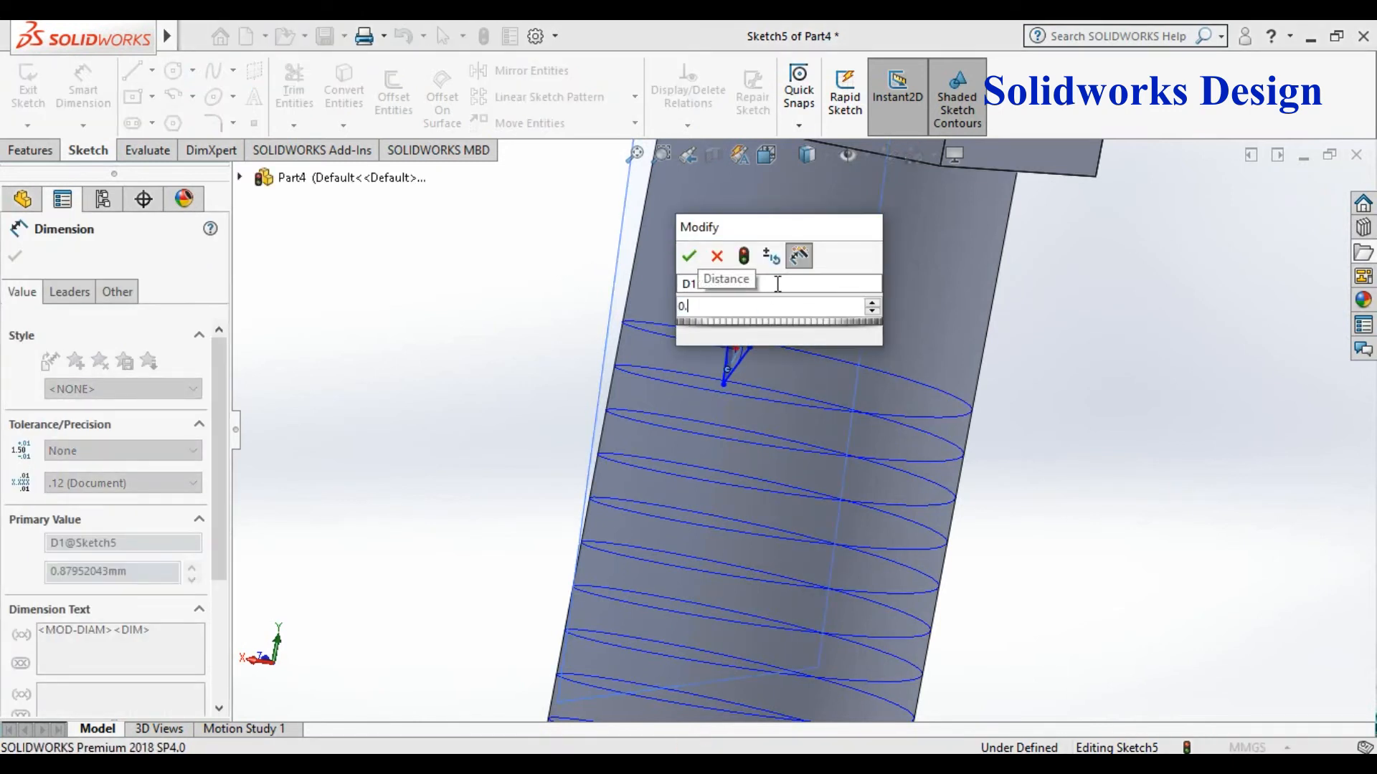
{"action": "type", "text": "6"}
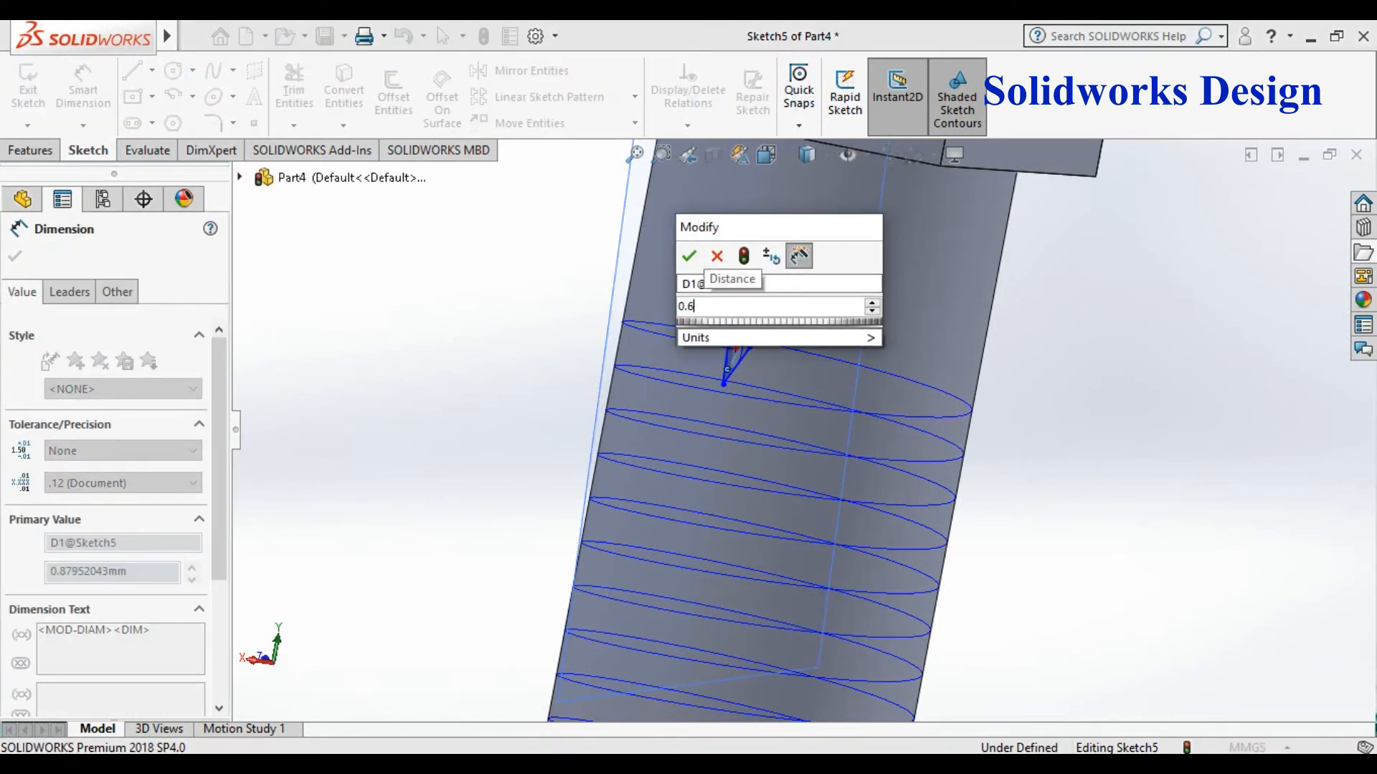
{"action": "key", "text": "BackSpace"}
{"action": "type", "text": "5"}
{"action": "key", "text": "Return"}
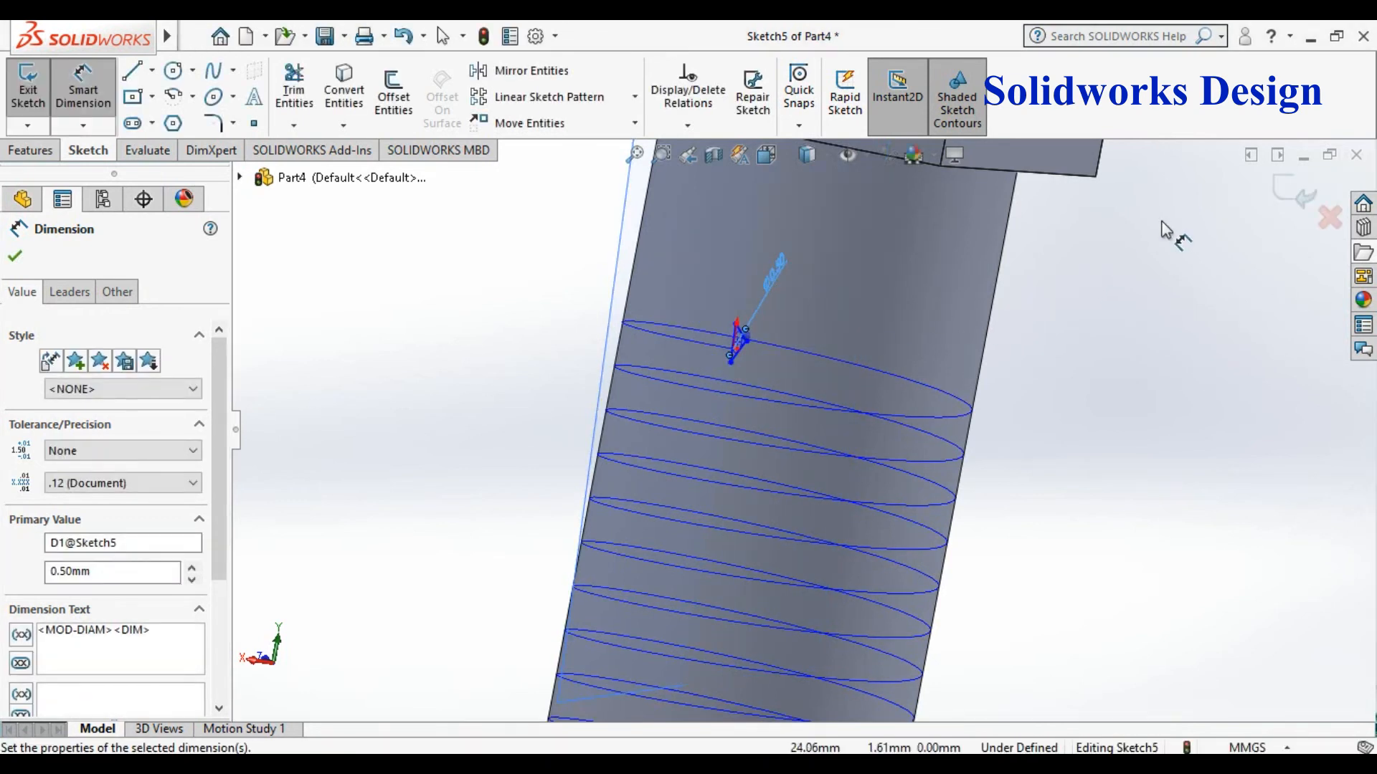
{"action": "left_click", "coordinate": [1291, 201]}
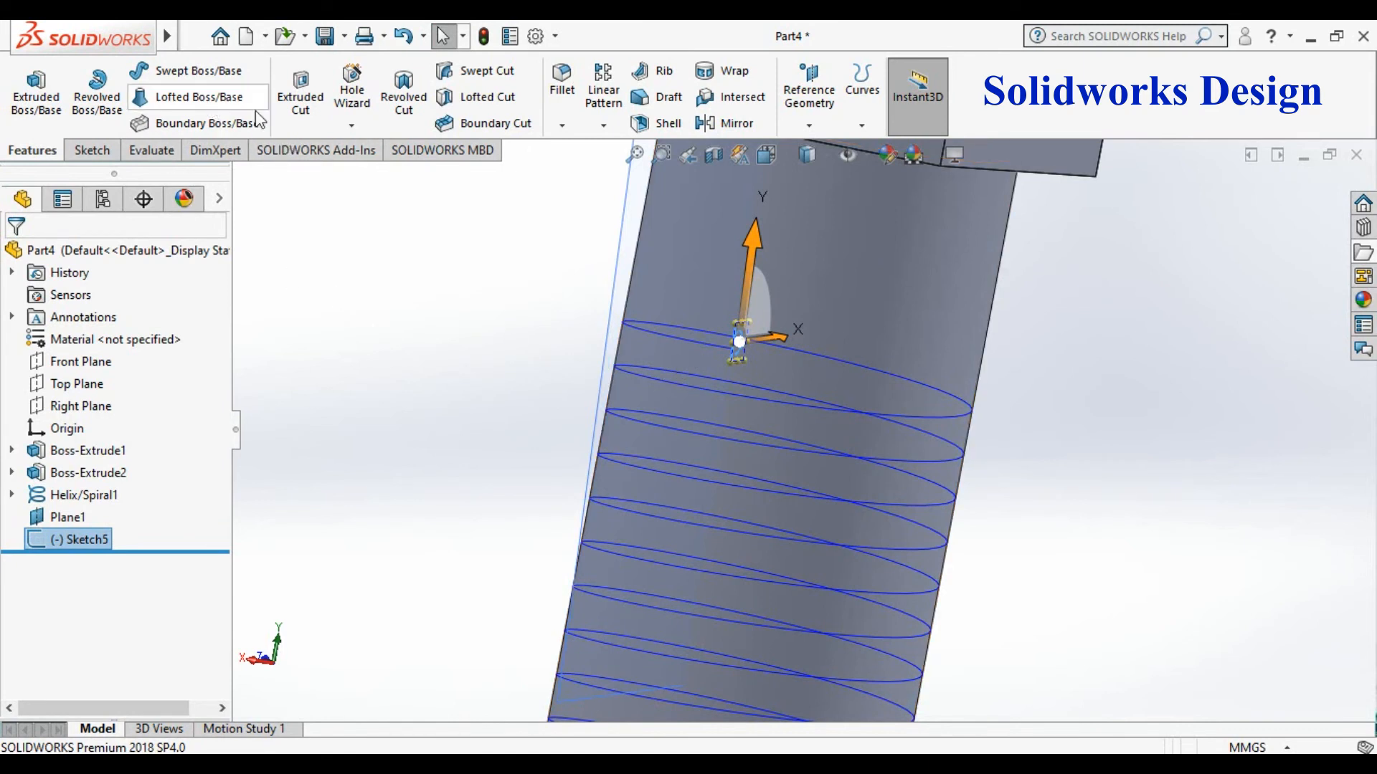
Create a swept cut using the triangle sketch as profile and the helix as path to form the thread
{"action": "left_click", "coordinate": [455, 74]}
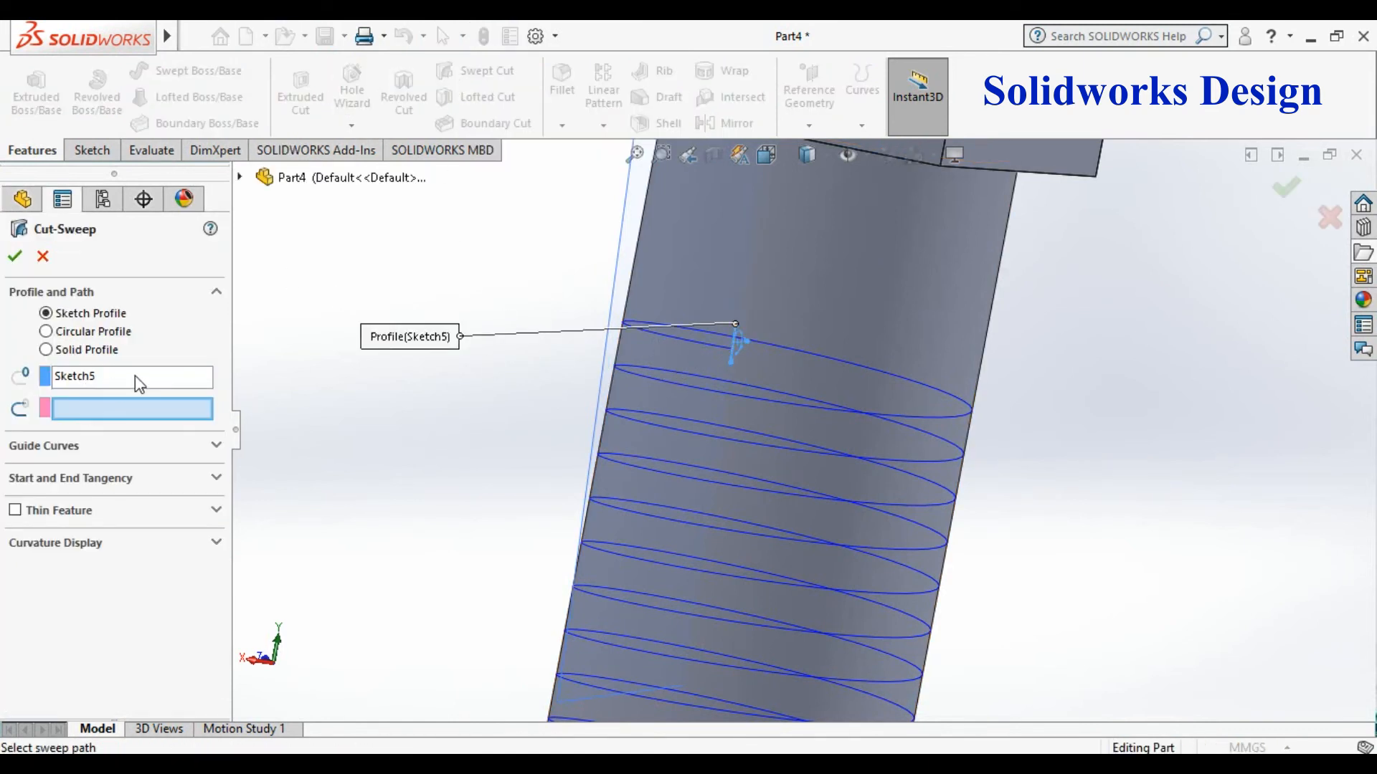
{"action": "scroll", "coordinate": [750, 374], "scroll_direction": "down", "scroll_amount": 2}
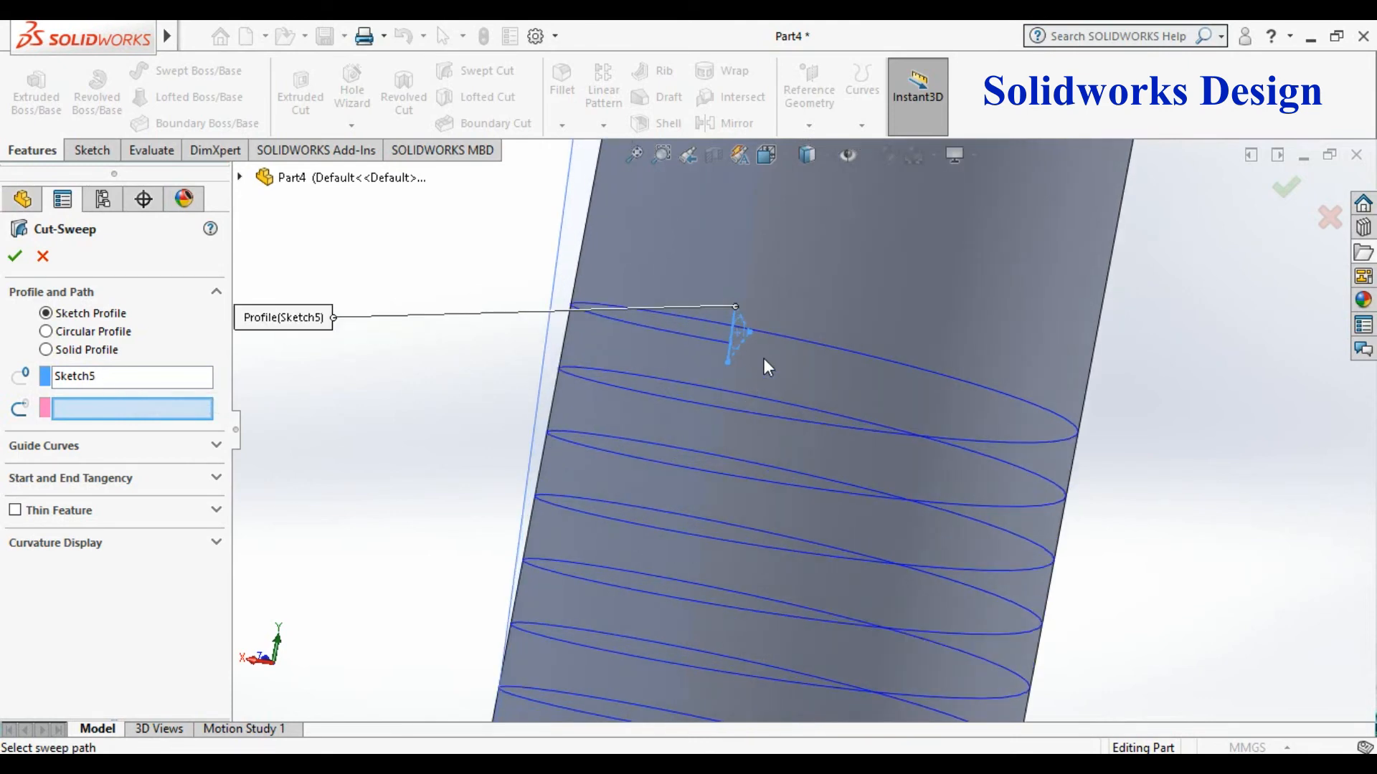
{"action": "left_click", "coordinate": [704, 406]}
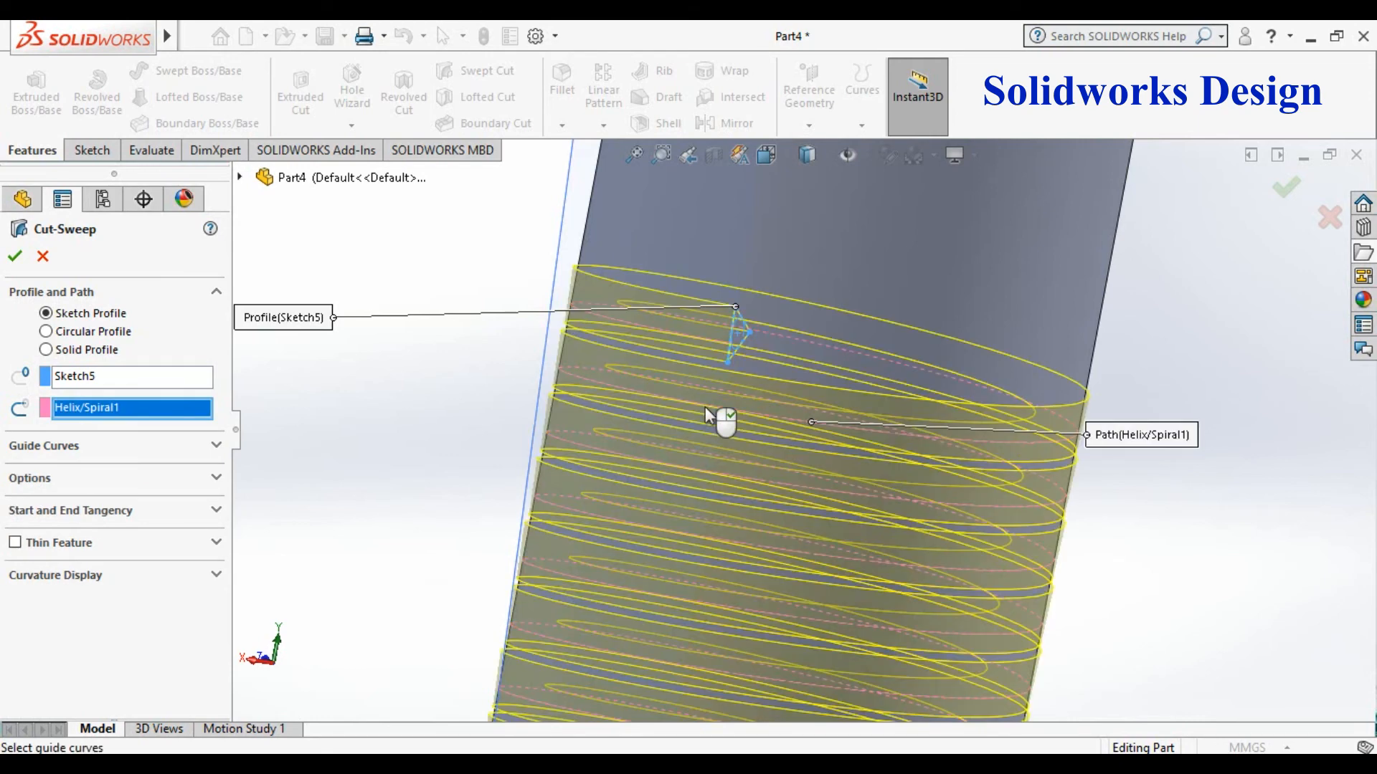
{"action": "scroll", "coordinate": [1140, 325], "scroll_direction": "up", "scroll_amount": 2}
{"action": "scroll", "coordinate": [924, 610], "scroll_direction": "up", "scroll_amount": 3}
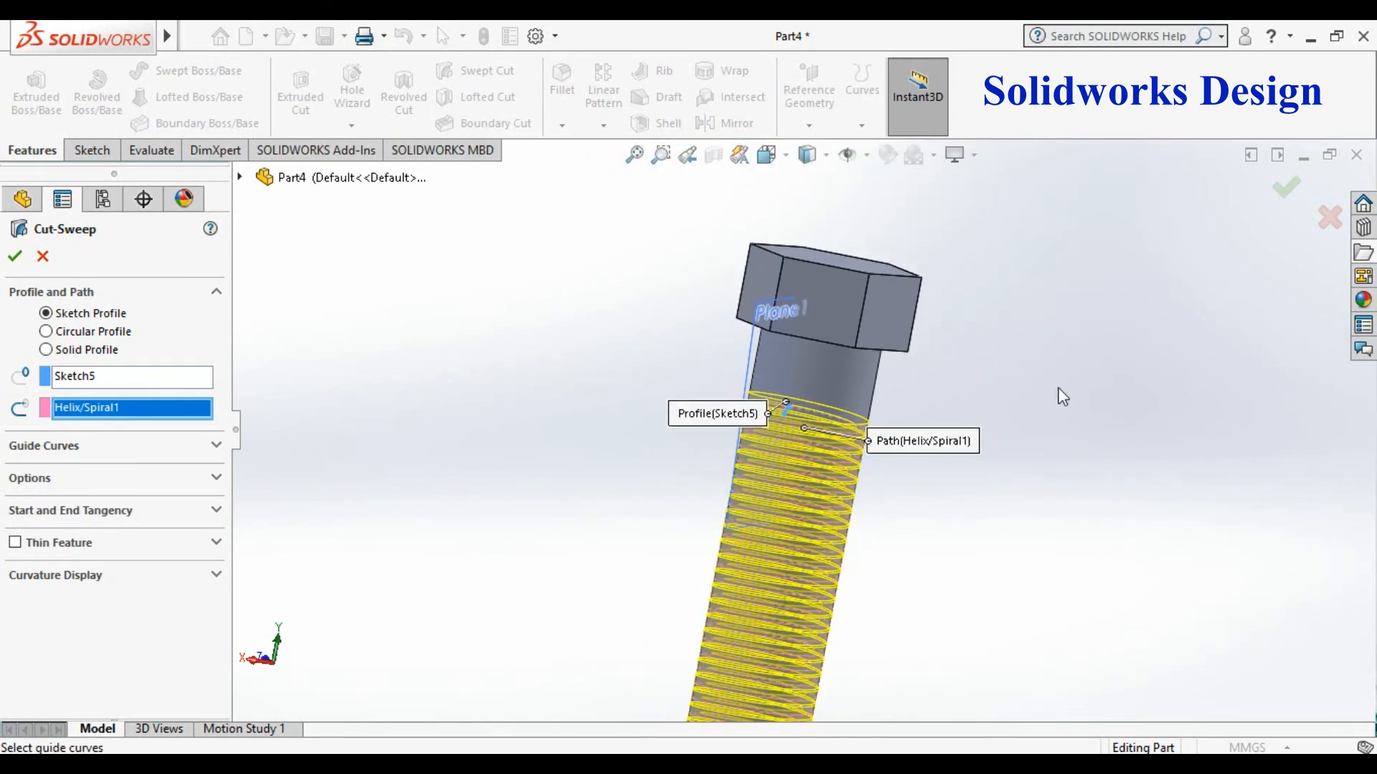
{"action": "right_click", "coordinate": [1097, 349]}
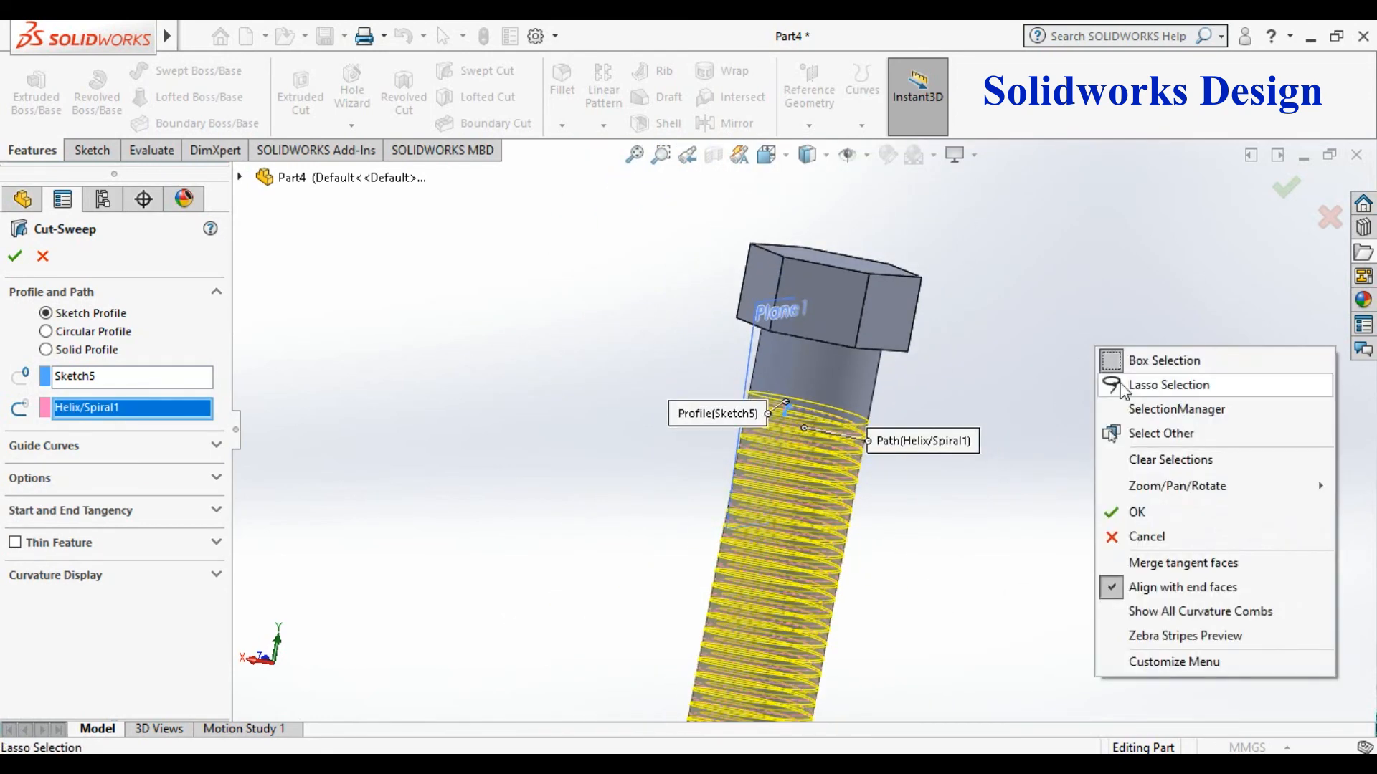
{"action": "left_click", "coordinate": [1287, 189]}
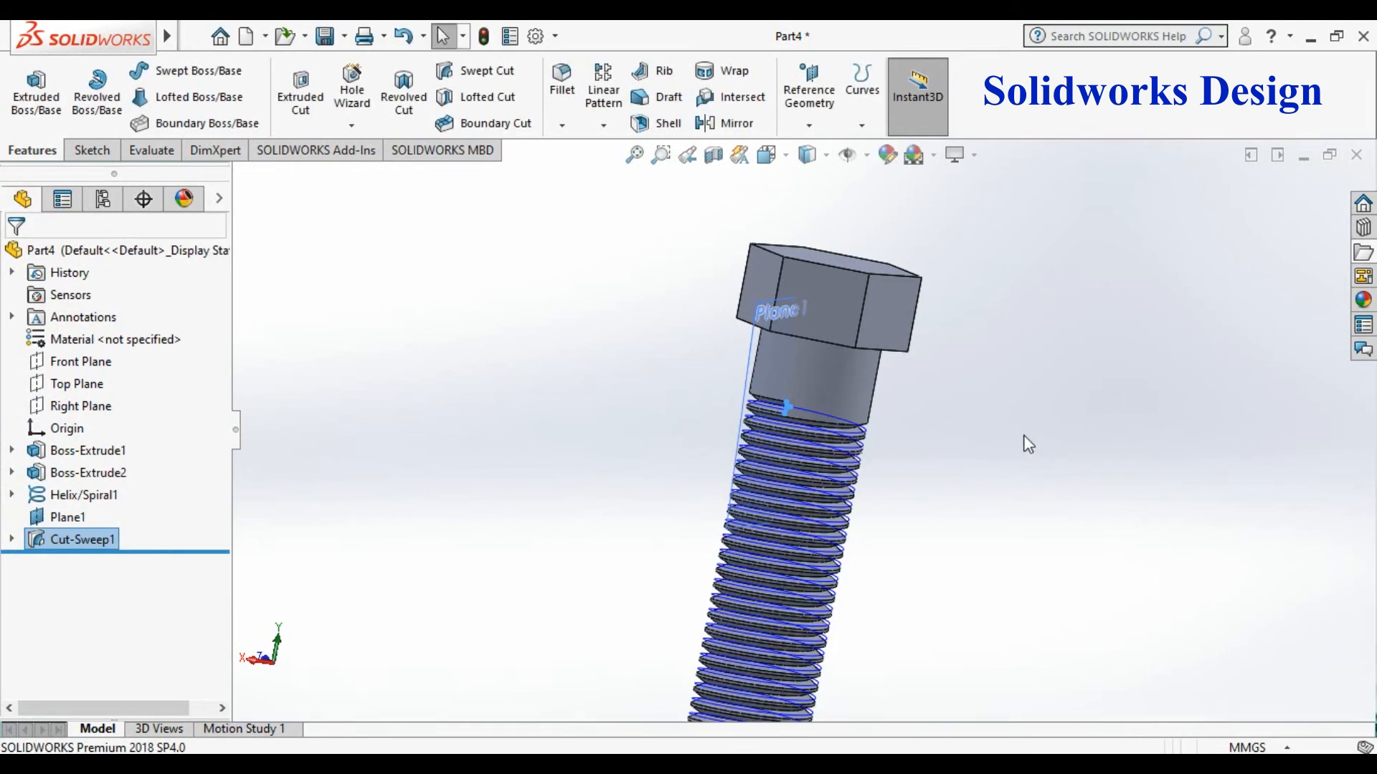
Clear the selection and hide the reference plane at the helix's end
{"action": "scroll", "coordinate": [1018, 439], "scroll_direction": "up", "scroll_amount": 3}
{"action": "scroll", "coordinate": [846, 577], "scroll_direction": "down", "scroll_amount": 2}
{"action": "scroll", "coordinate": [717, 685], "scroll_direction": "down", "scroll_amount": 1}
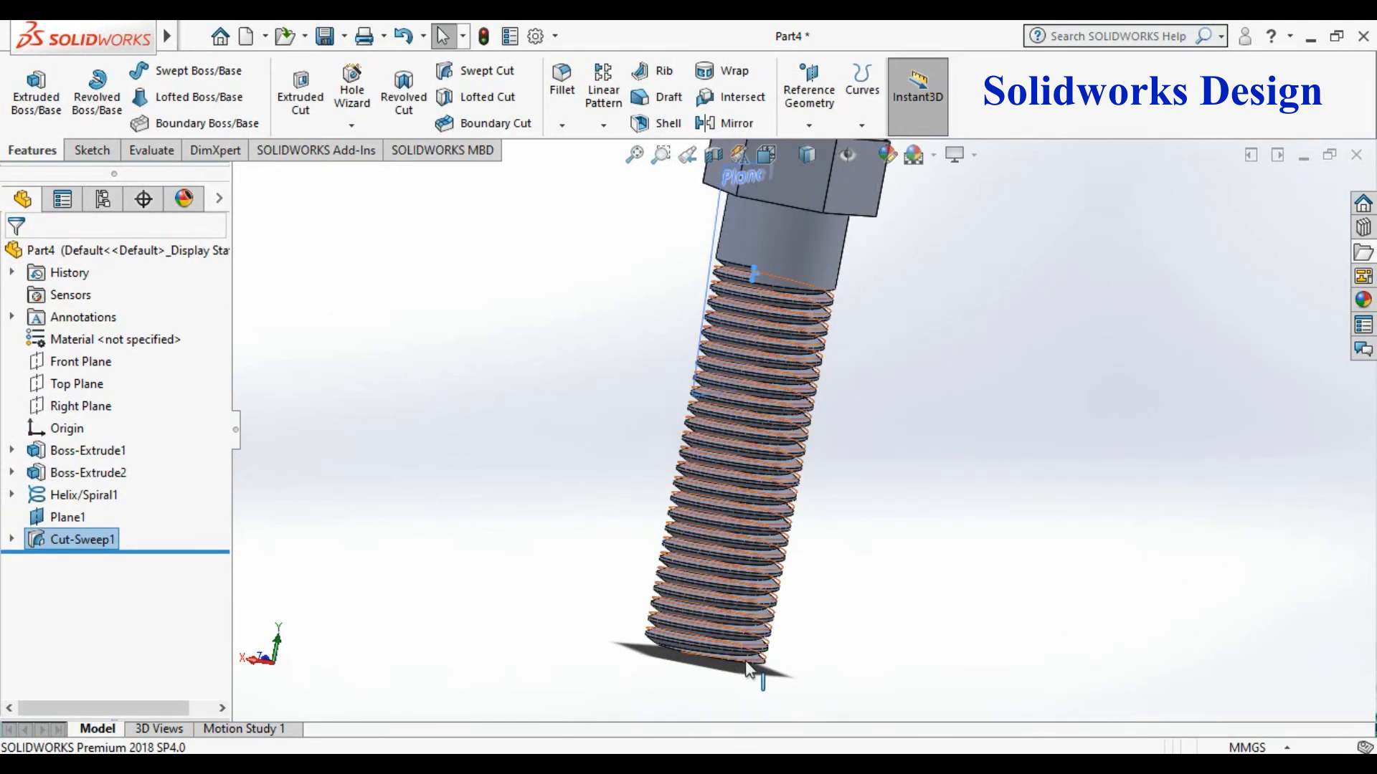
{"action": "left_click", "coordinate": [834, 304]}
{"action": "left_click", "coordinate": [921, 237]}
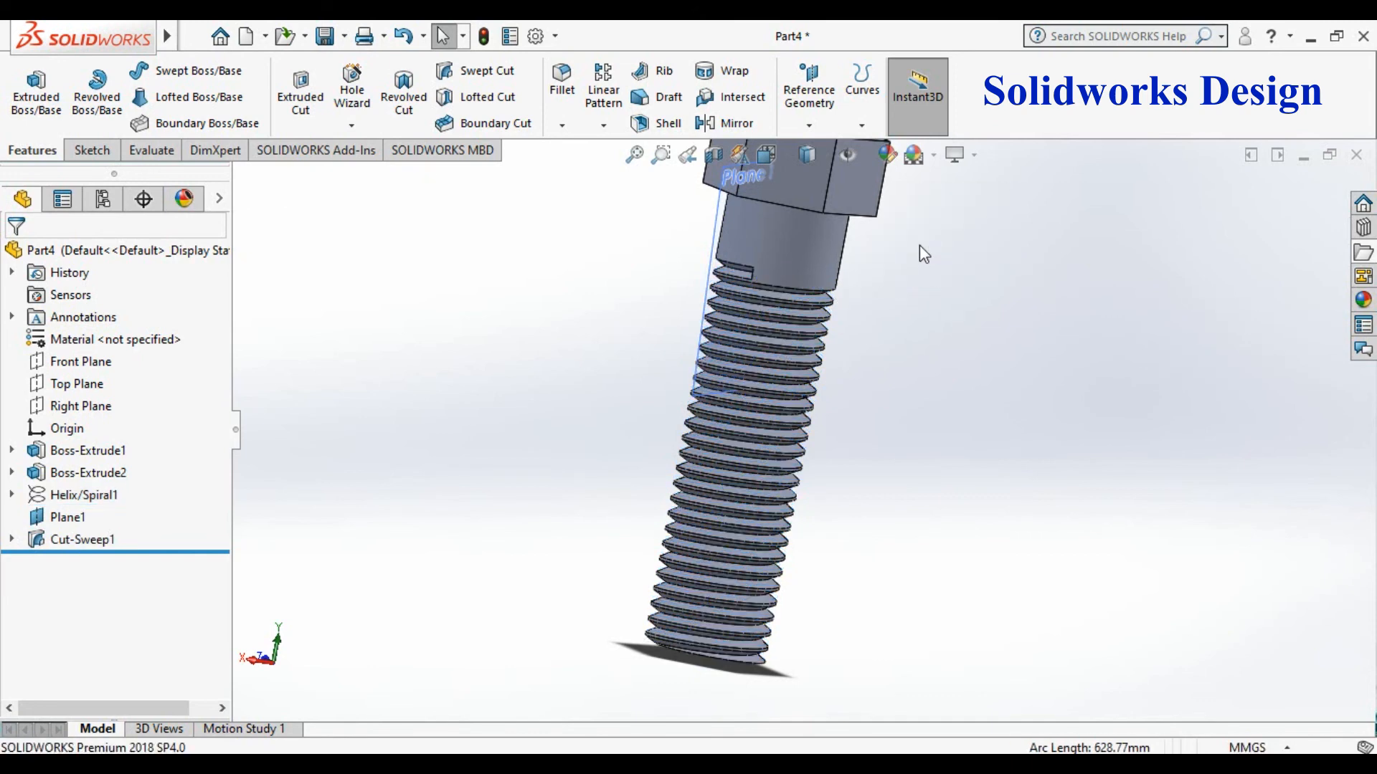
{"action": "scroll", "coordinate": [905, 364], "scroll_direction": "up", "scroll_amount": 3}
{"action": "scroll", "coordinate": [902, 367], "scroll_direction": "down", "scroll_amount": 2}
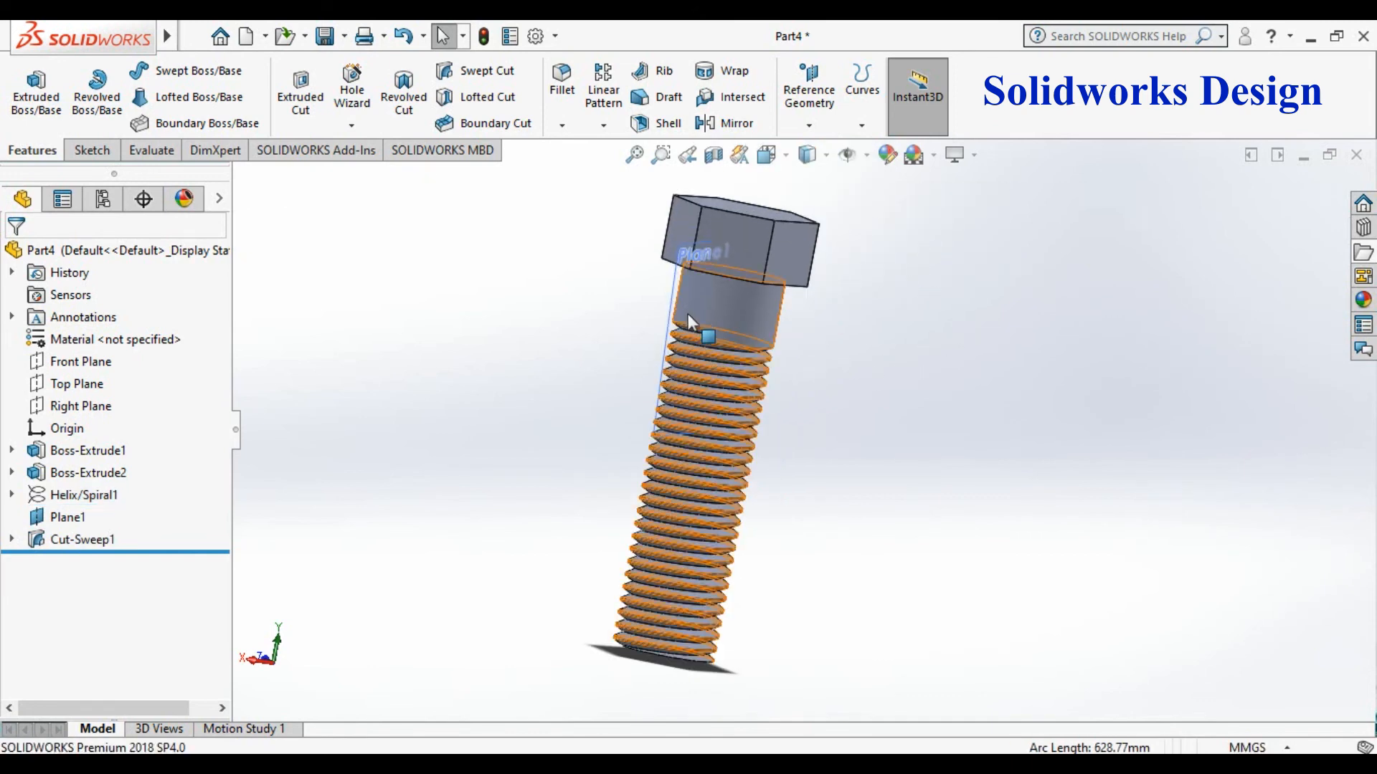
{"action": "left_click", "coordinate": [669, 300]}
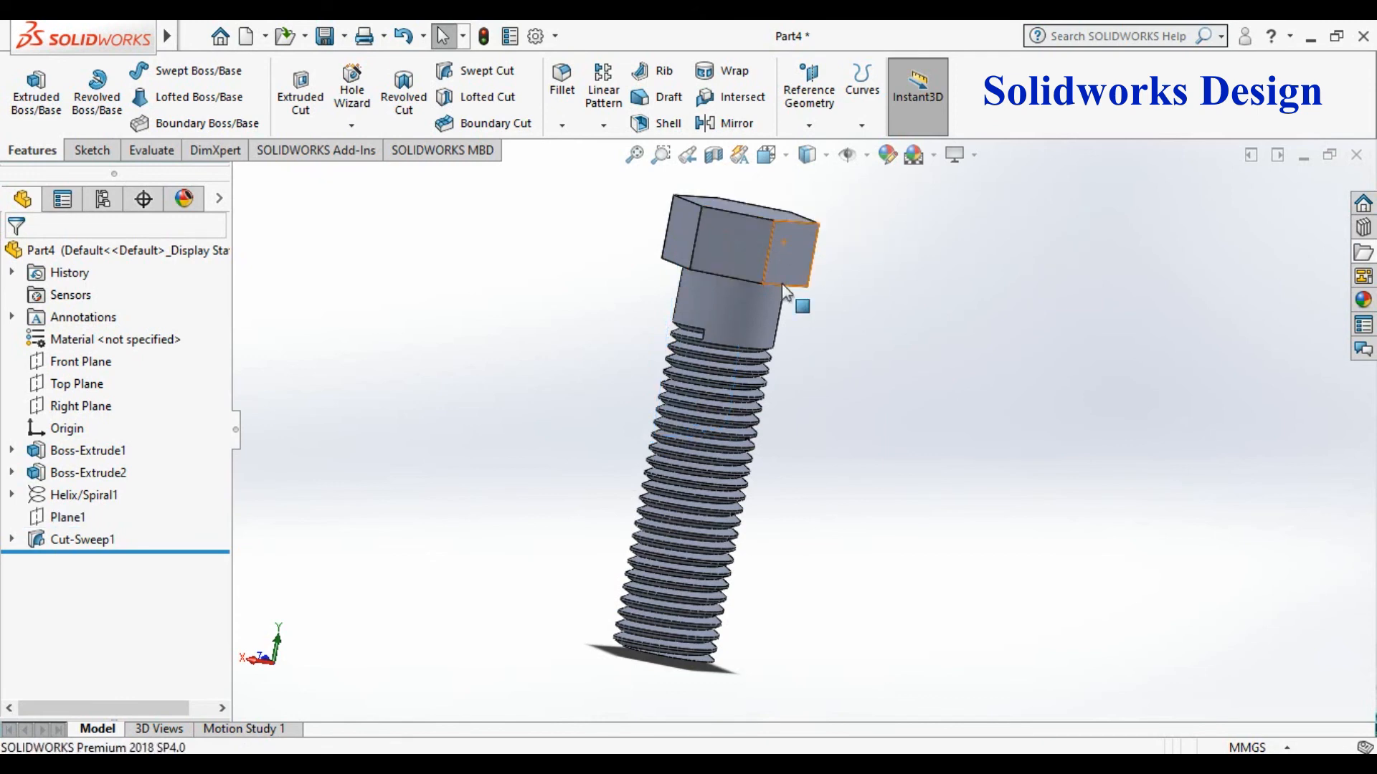
Rotate the bolt to inspect the finished thread and set the view to isometric
{"action": "right_click", "coordinate": [1014, 288]}
{"action": "left_click", "coordinate": [1083, 374]}
{"action": "left_click_drag", "start_coordinate": [990, 402], "coordinate": [1004, 466]}
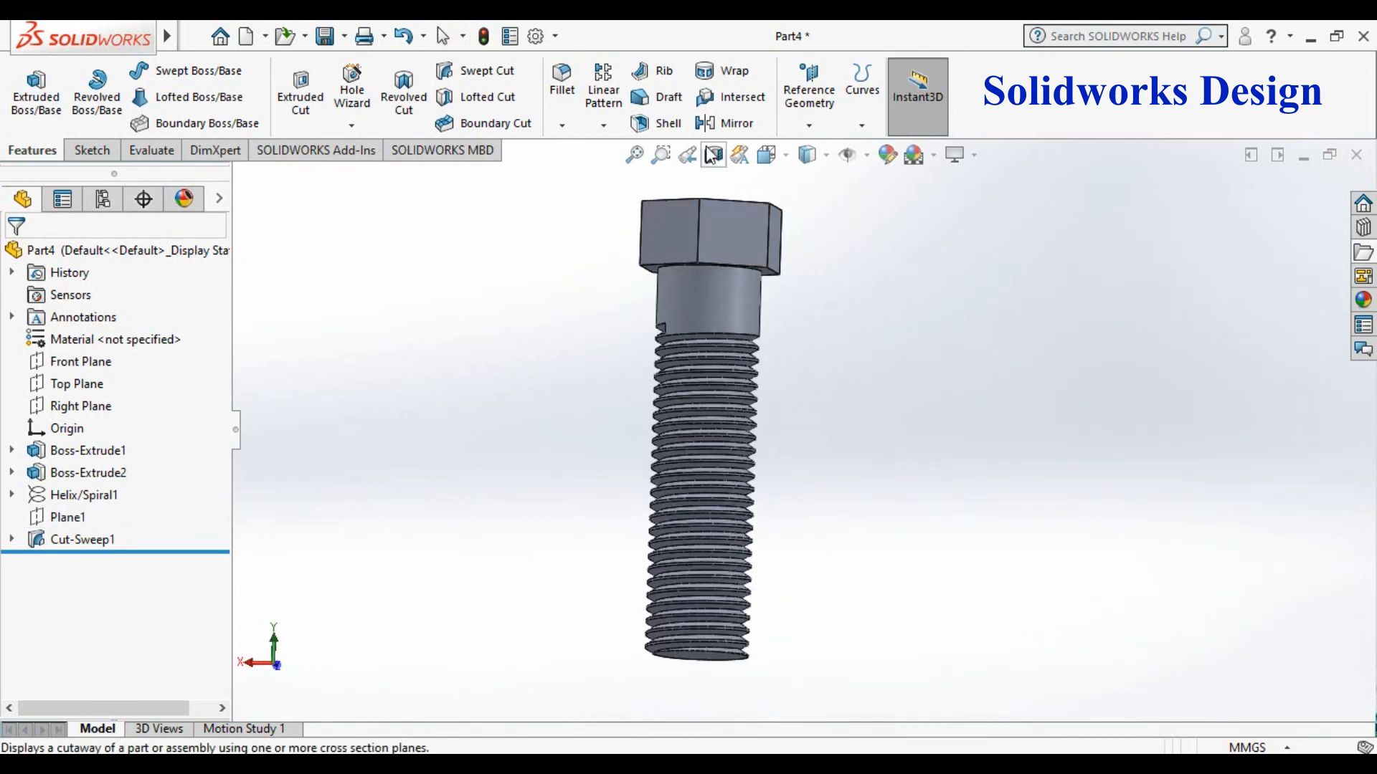
{"action": "left_click", "coordinate": [787, 156]}
{"action": "left_click", "coordinate": [881, 210]}
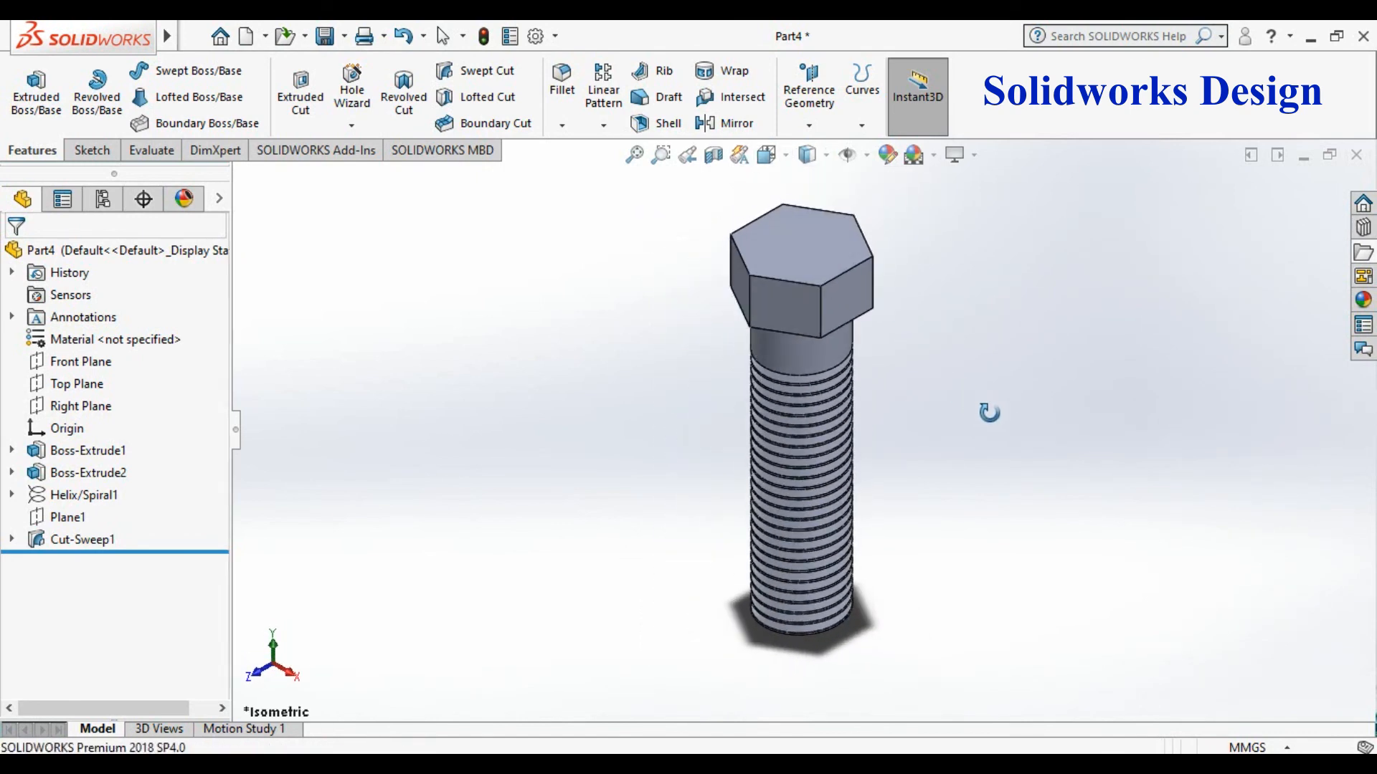